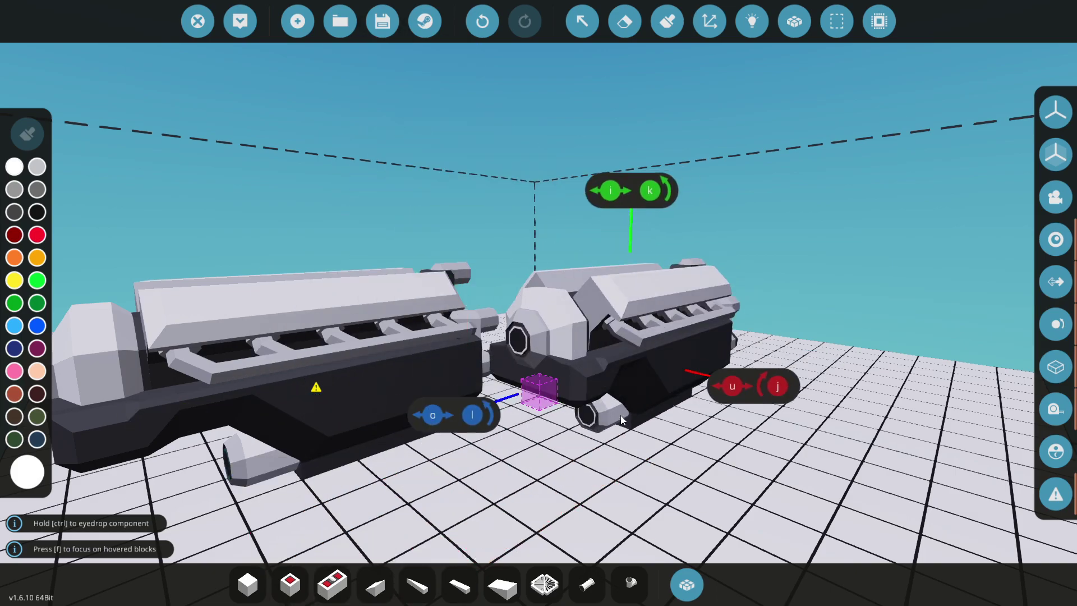
Attach a small propeller to the medium diesel engine's output shaft.
click(685, 589)
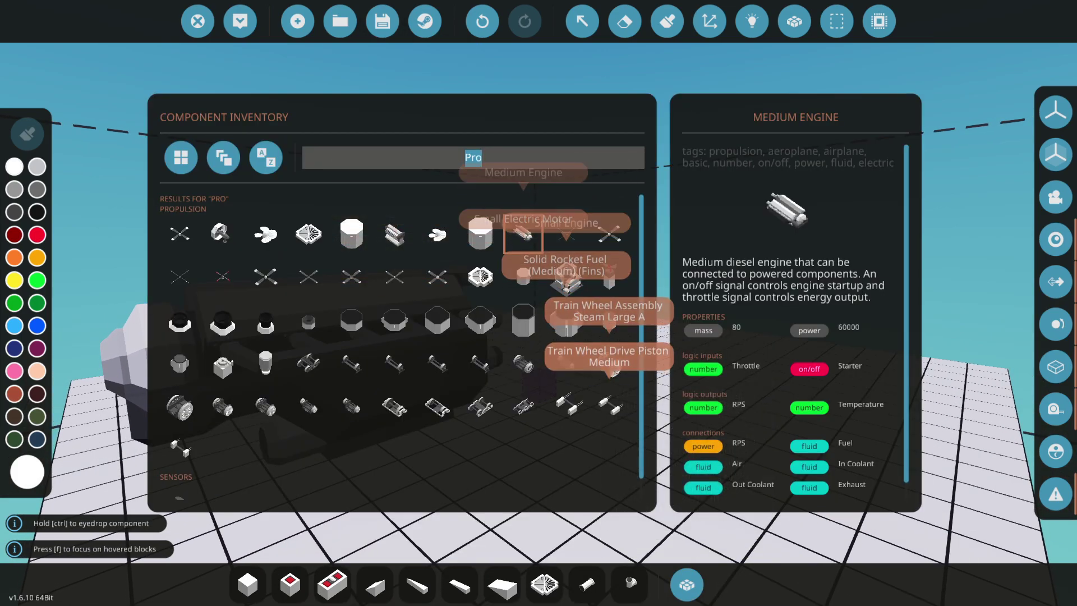
click(615, 288)
click(686, 585)
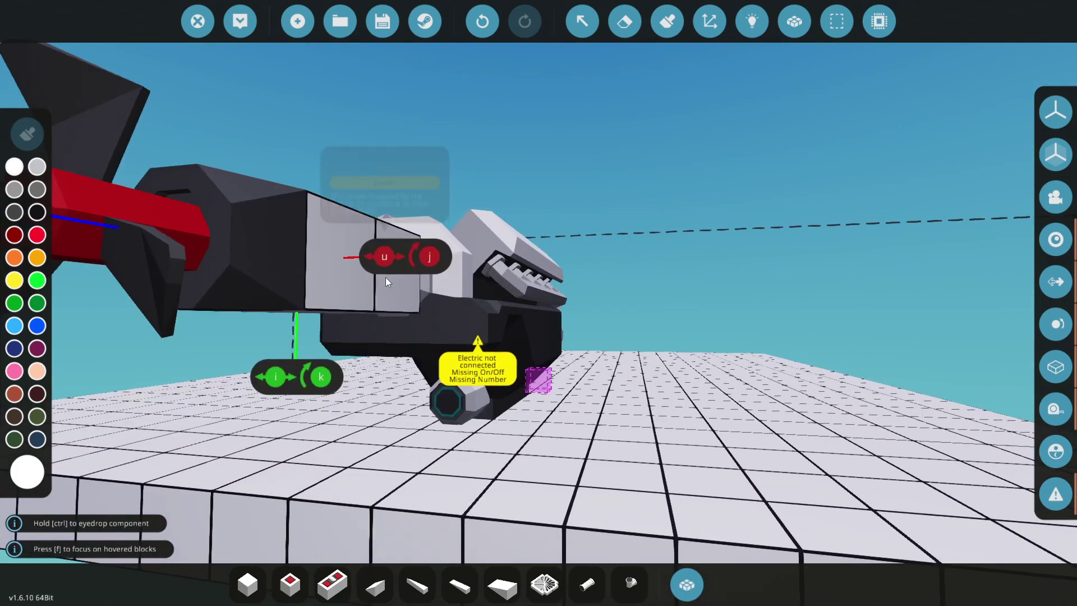
mouse_move(386, 282)
mouse_down()
mouse_move(724, 279)
mouse_move(354, 353)
mouse_up()
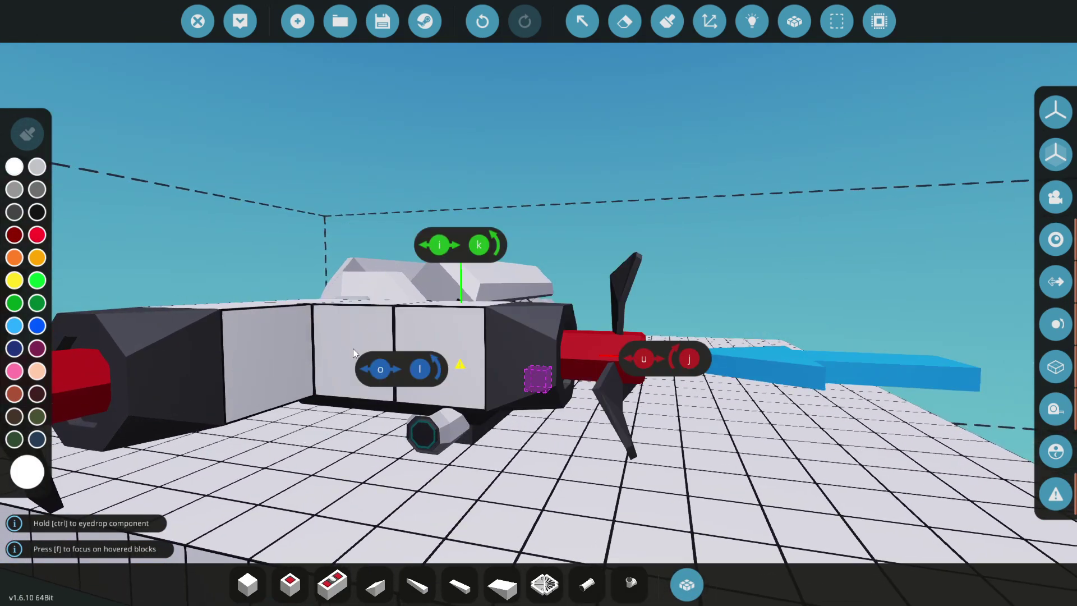
key(f)
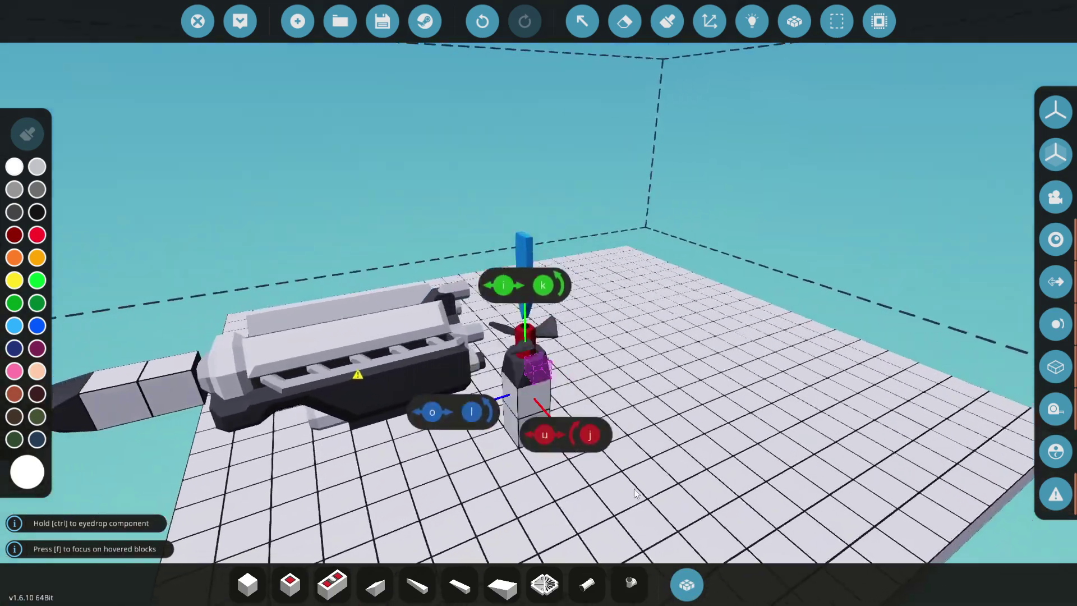
Orbit and zoom around the engine to check the propeller, then reopen the inventory.
drag(634, 489, 445, 309)
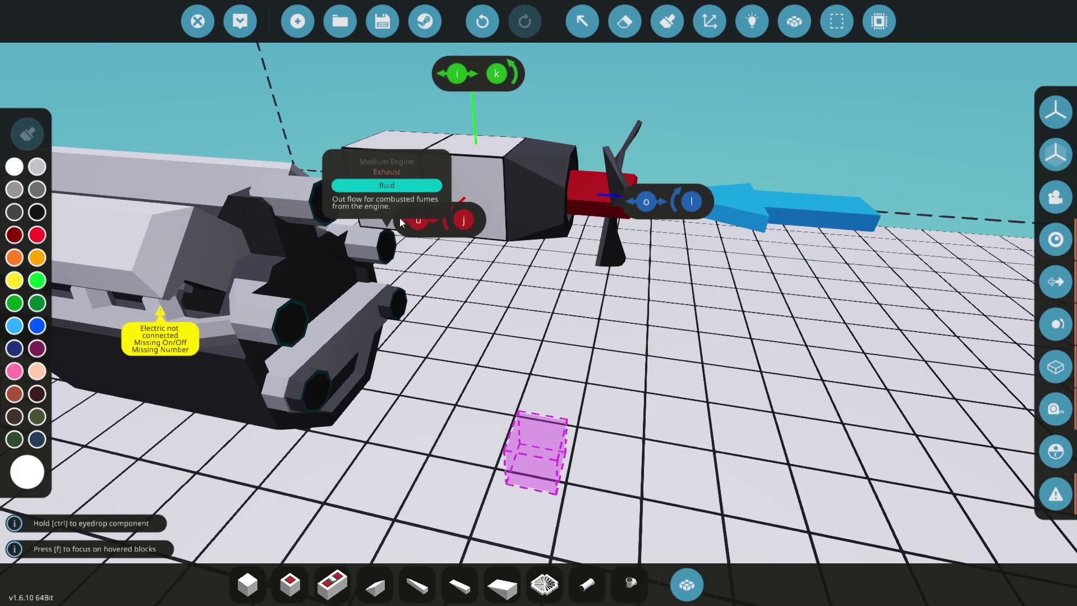
mouse_move(448, 220)
mouse_down()
mouse_move(332, 434)
mouse_move(365, 316)
mouse_up()
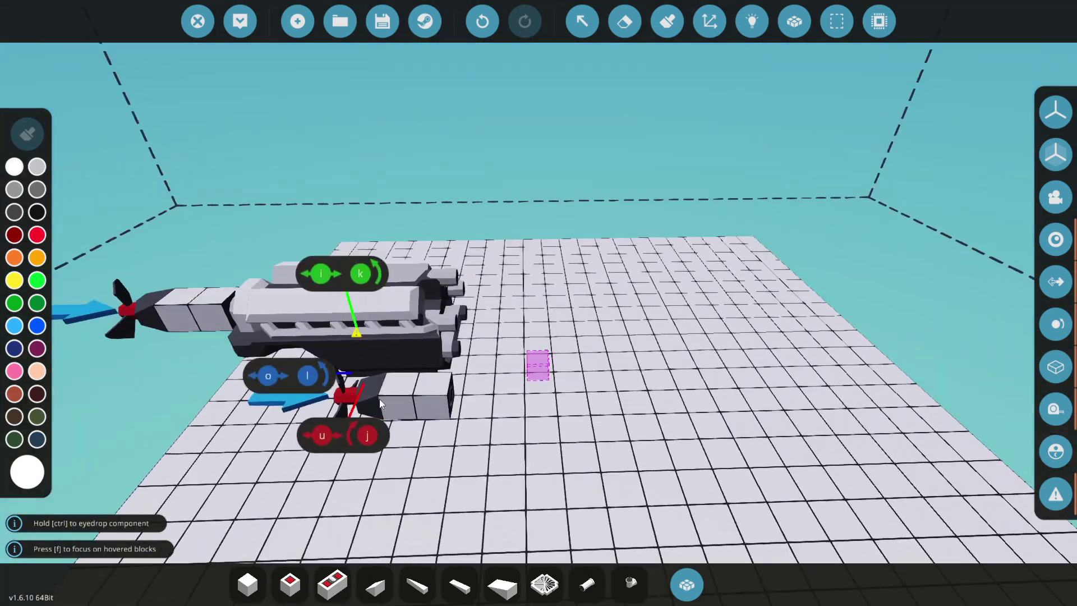
scroll(392, 513, up, 5)
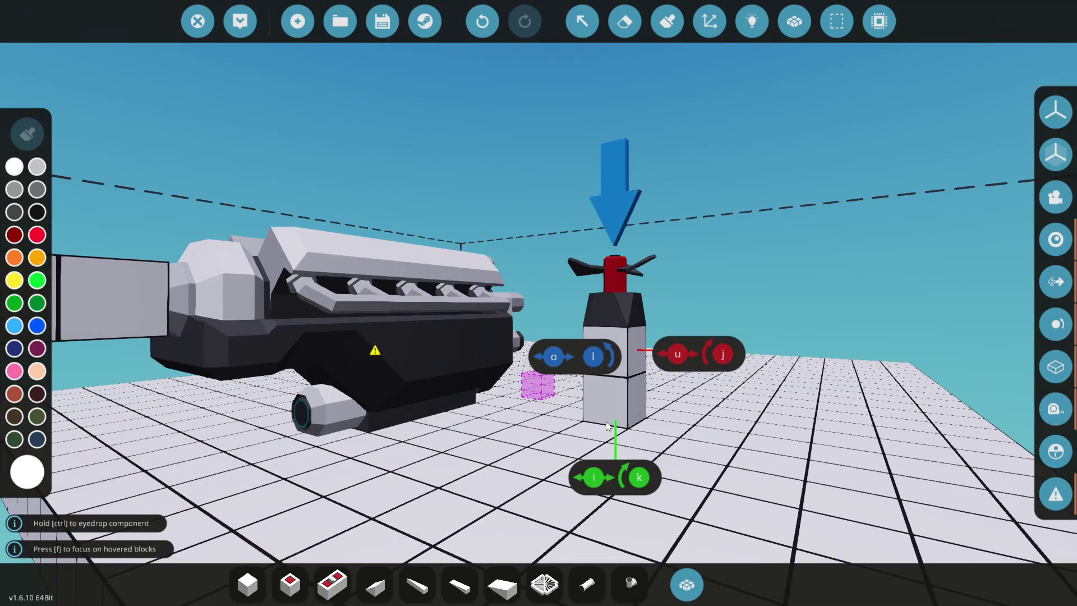
drag(556, 378, 420, 296)
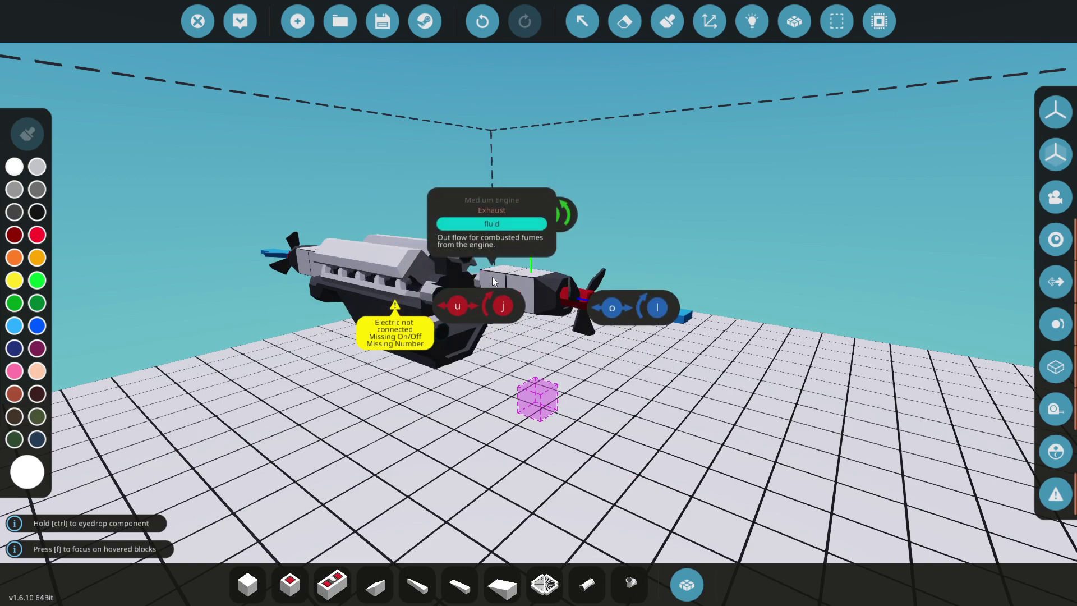
key(w)
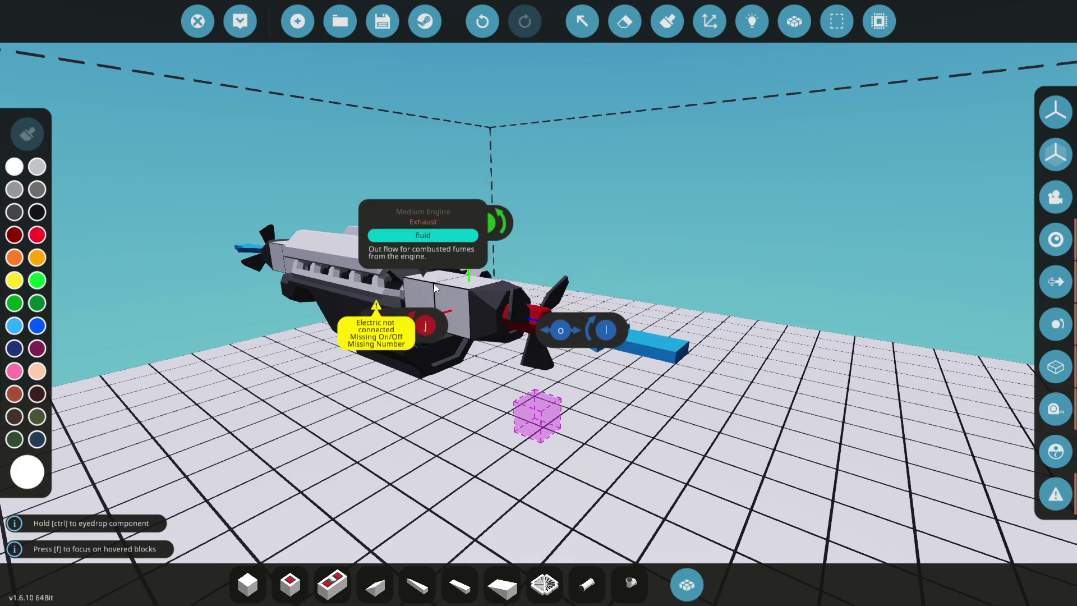
key(w)
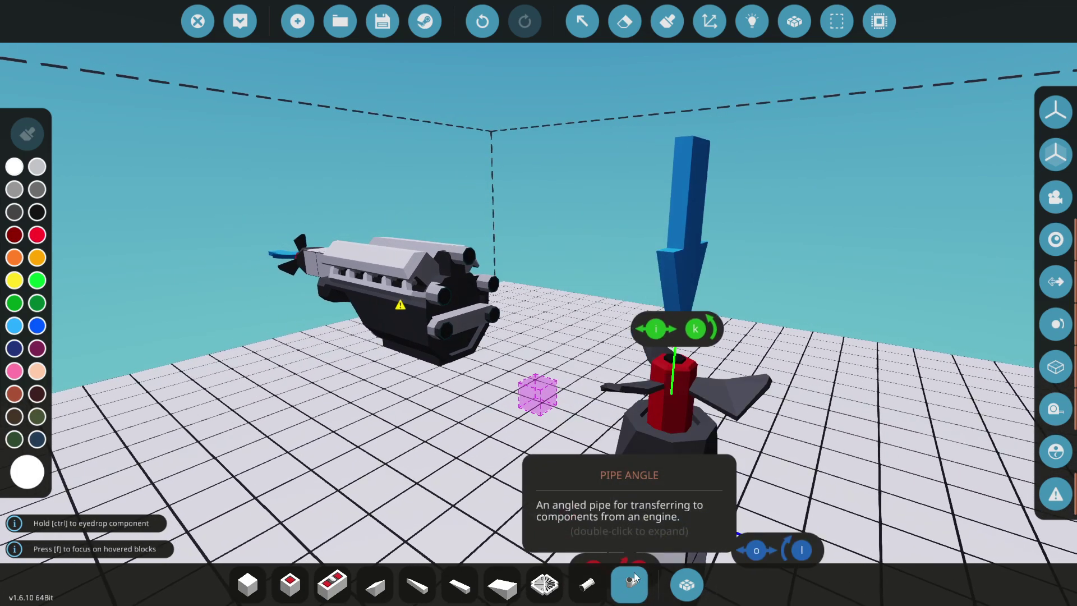
key(Tab)
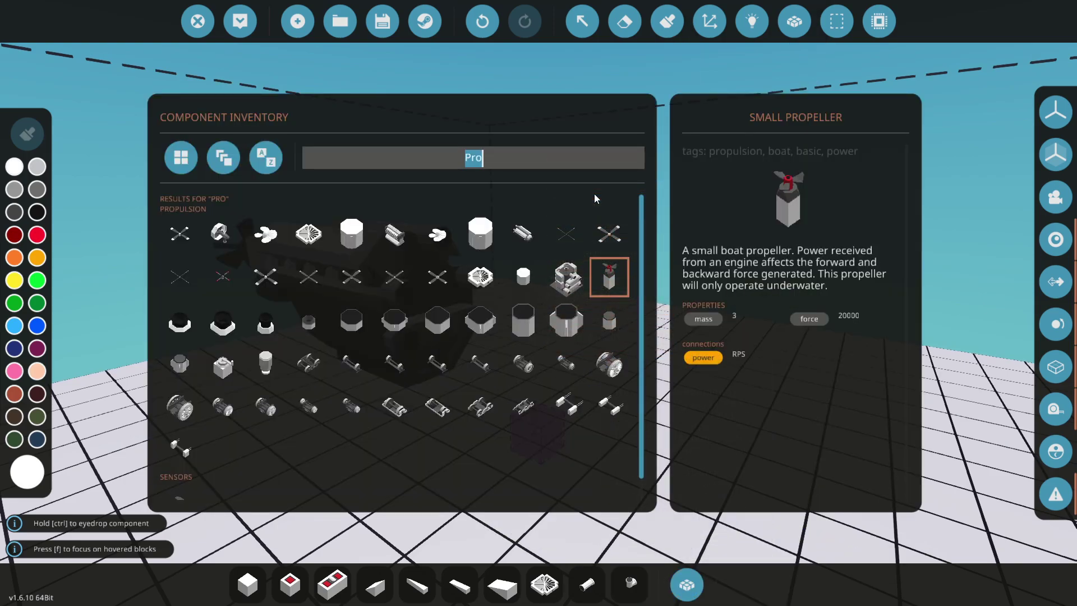
Search the inventory and pick the Fluid Heat Radiator.
key(BackSpace)
scroll(565, 454, down, 3)
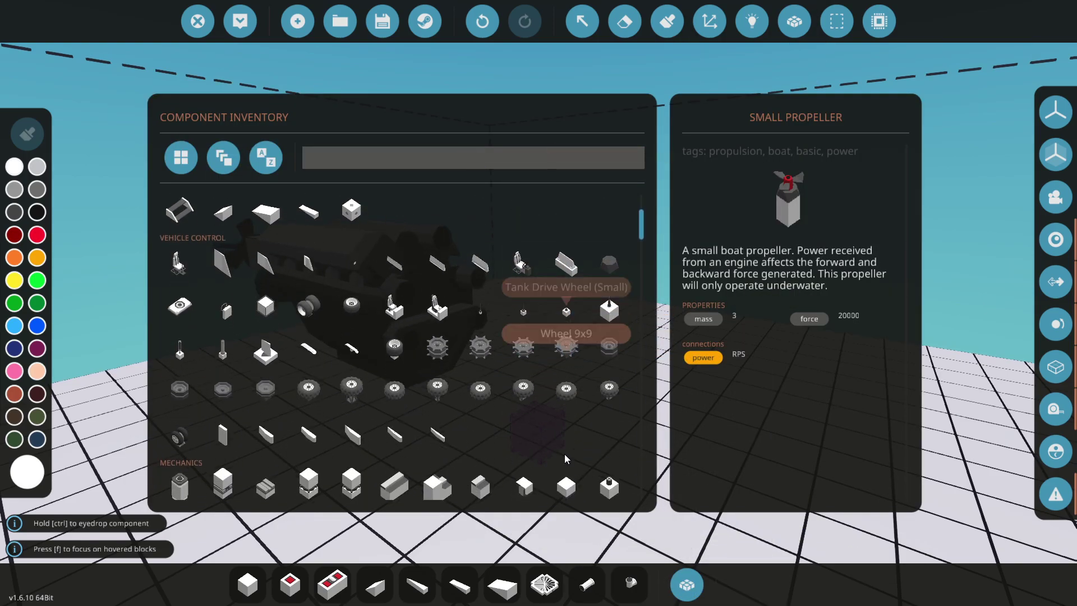
scroll(523, 405, up, 3)
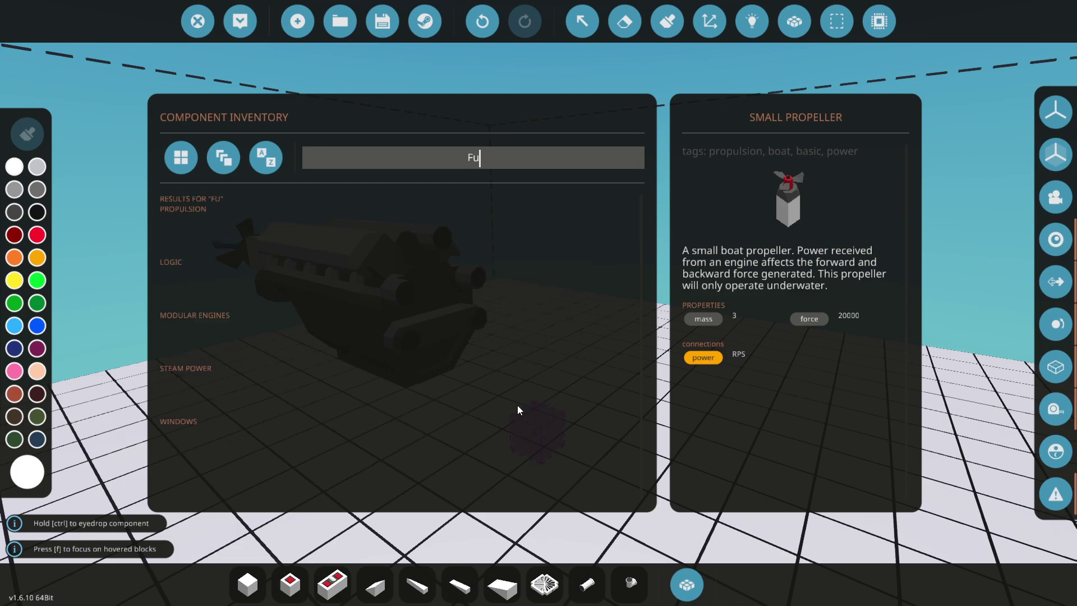
key(BackSpace)
key(BackSpace)
key(BackSpace)
text(Fl)
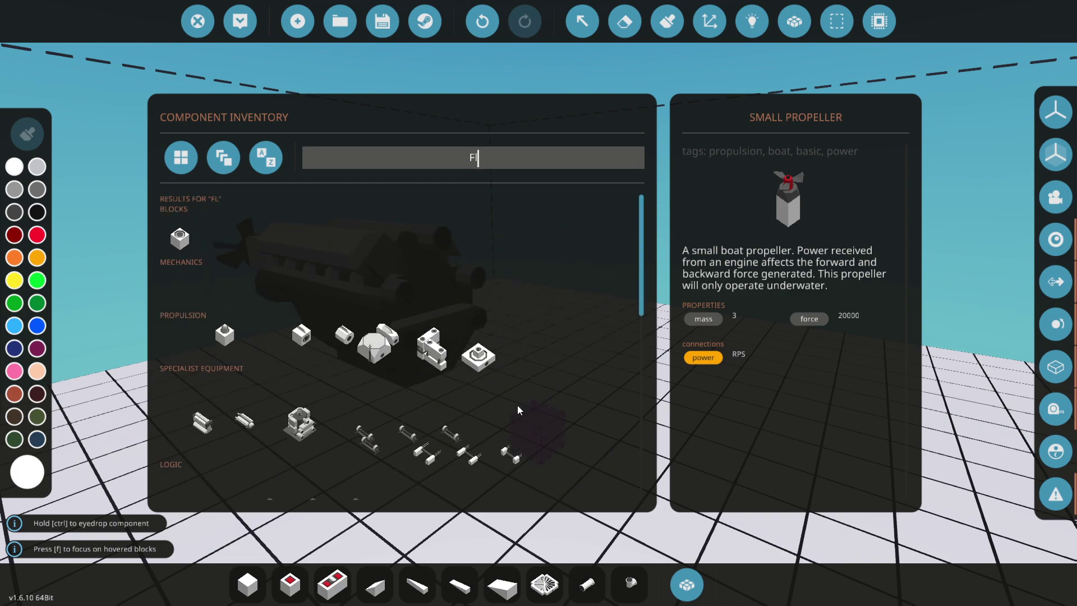
text(uid rad)
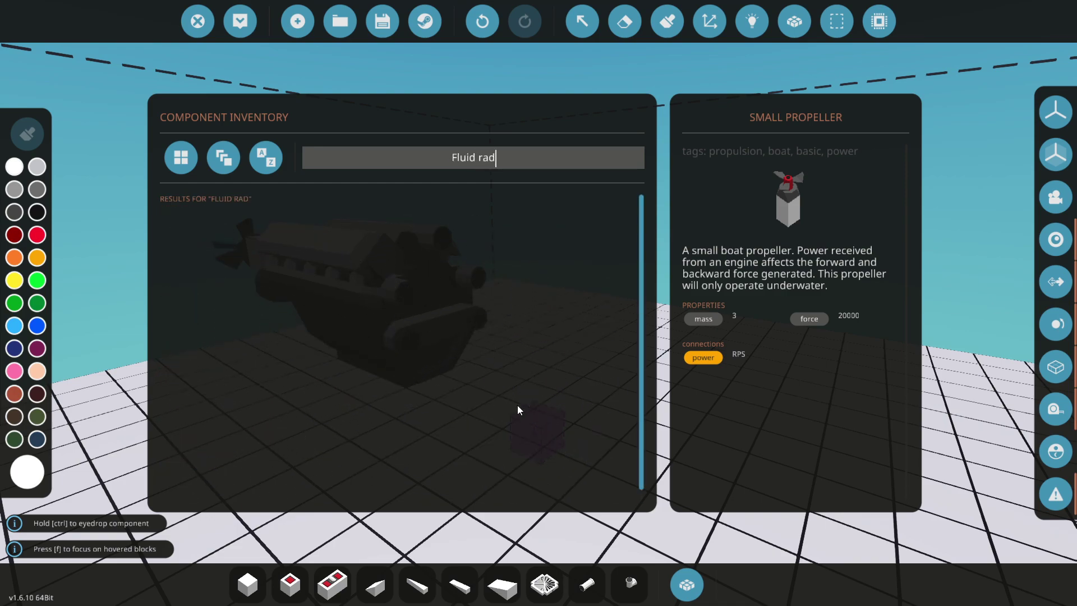
key(BackSpace)
key(BackSpace)
key(BackSpace)
key(BackSpace)
key(BackSpace)
key(BackSpace)
key(BackSpace)
key(BackSpace)
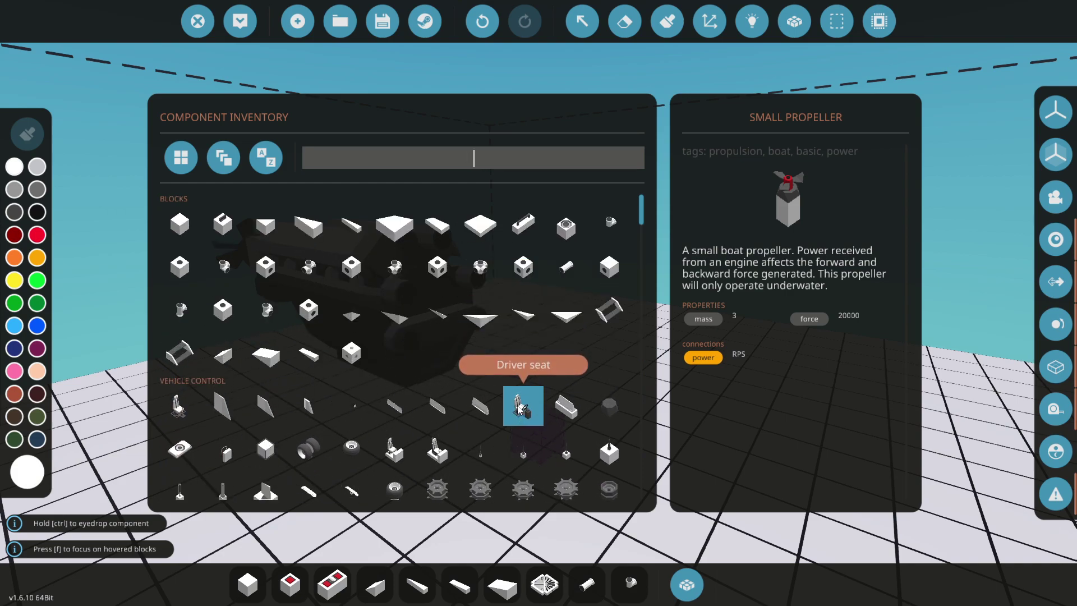
text(Radio)
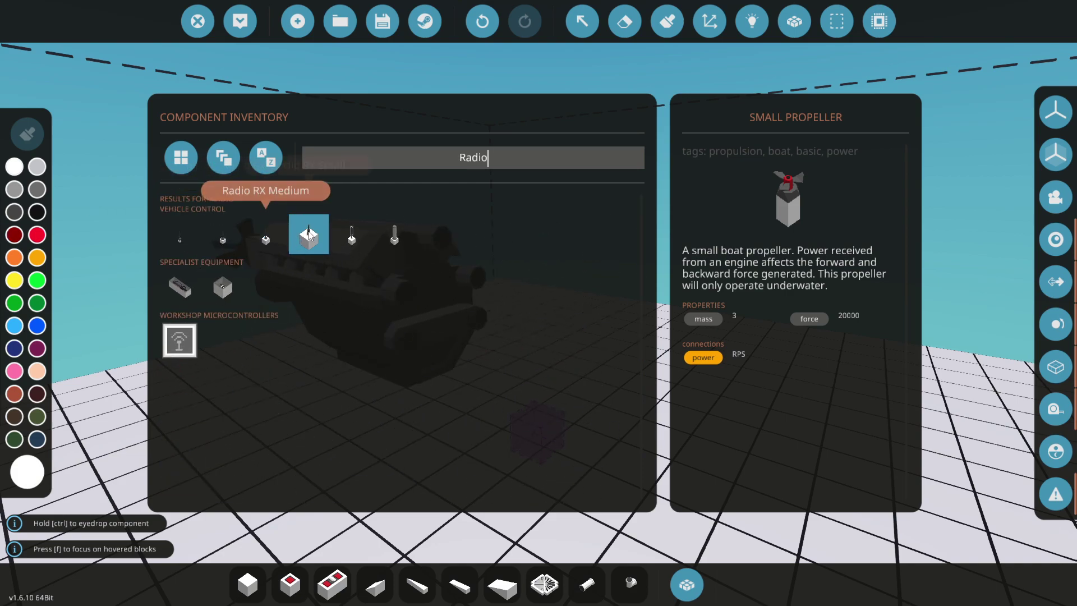
key(BackSpace)
key(BackSpace)
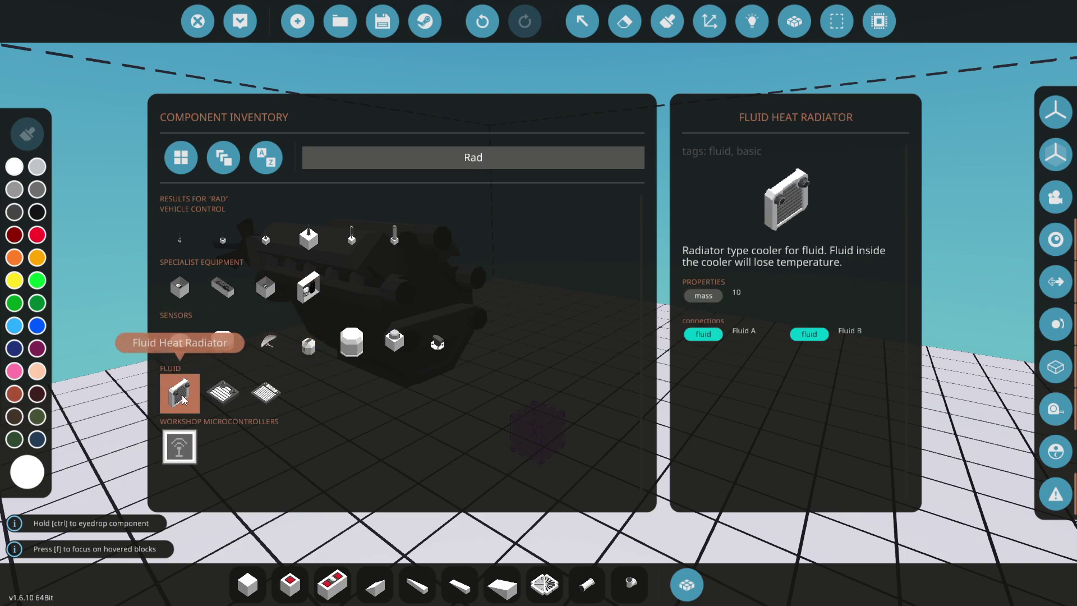
click(183, 399)
click(688, 584)
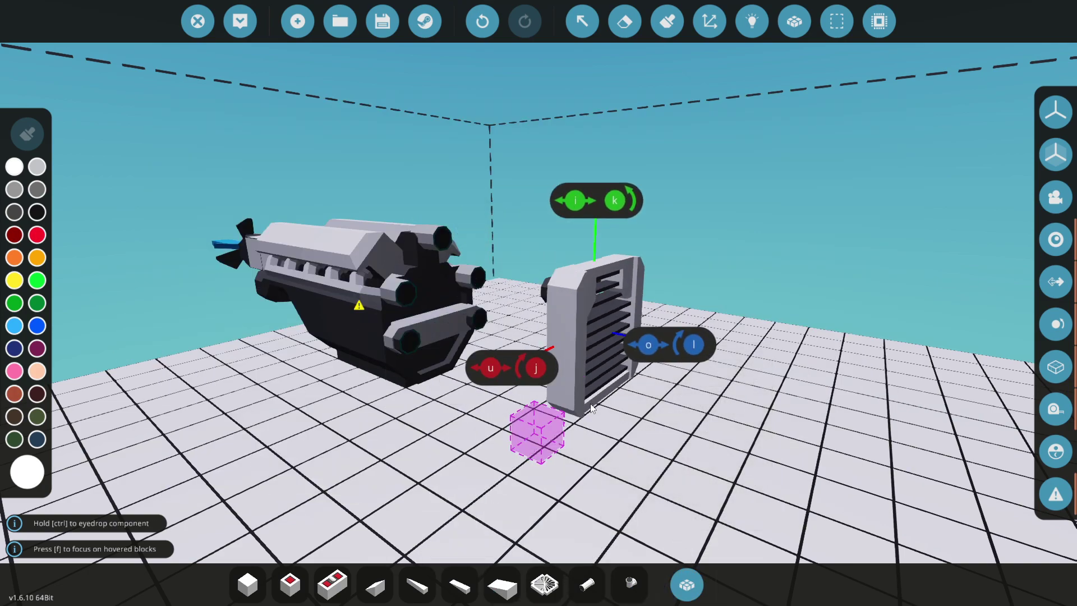
Rotate the radiator to lie flat with its grille facing up.
key(k)
key(j)
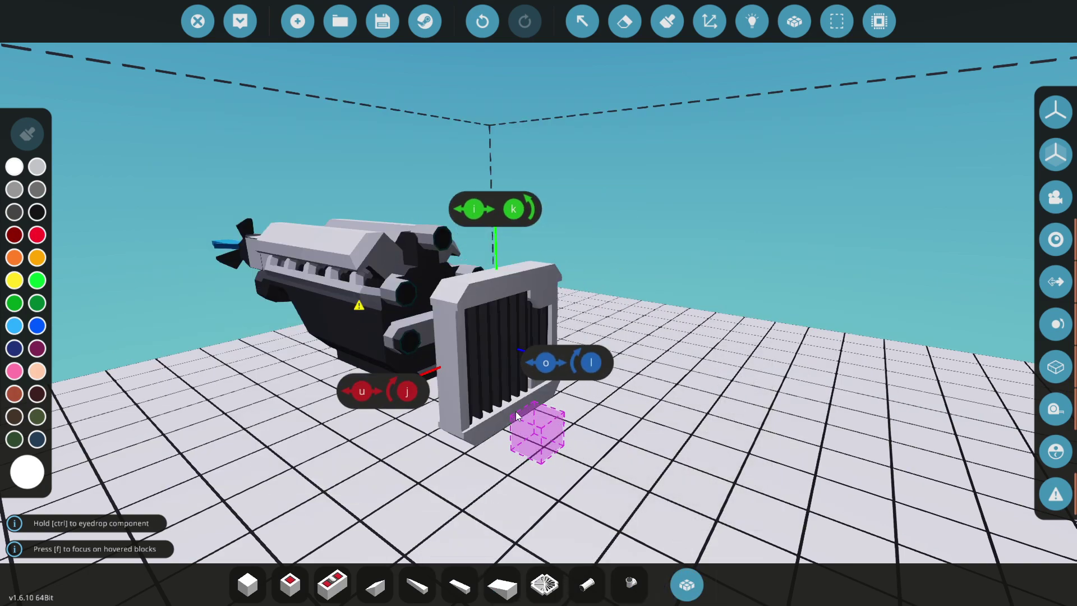
key(l)
key(j)
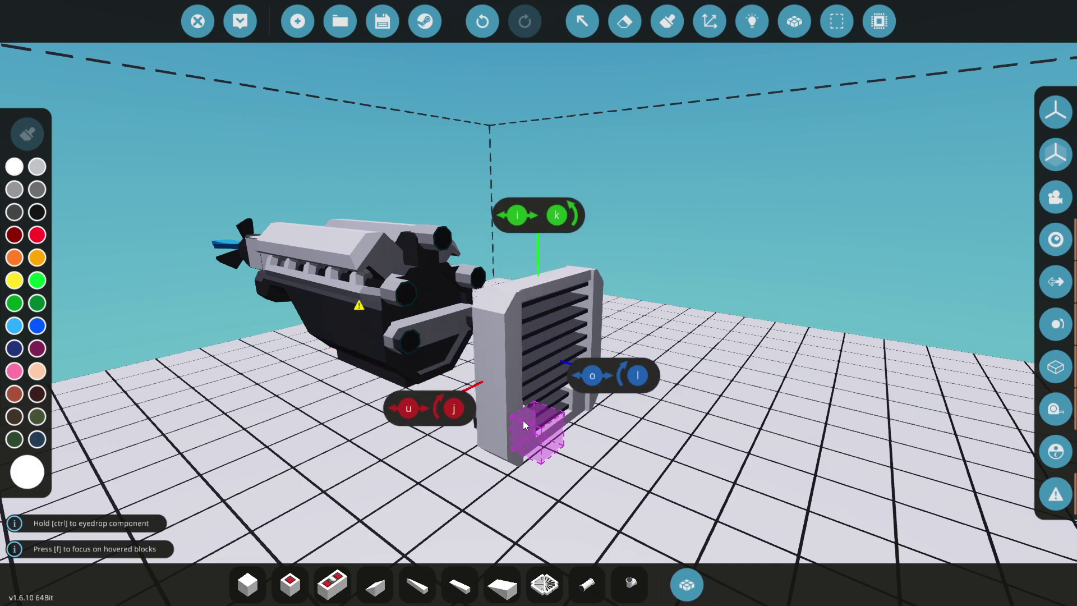
key(l)
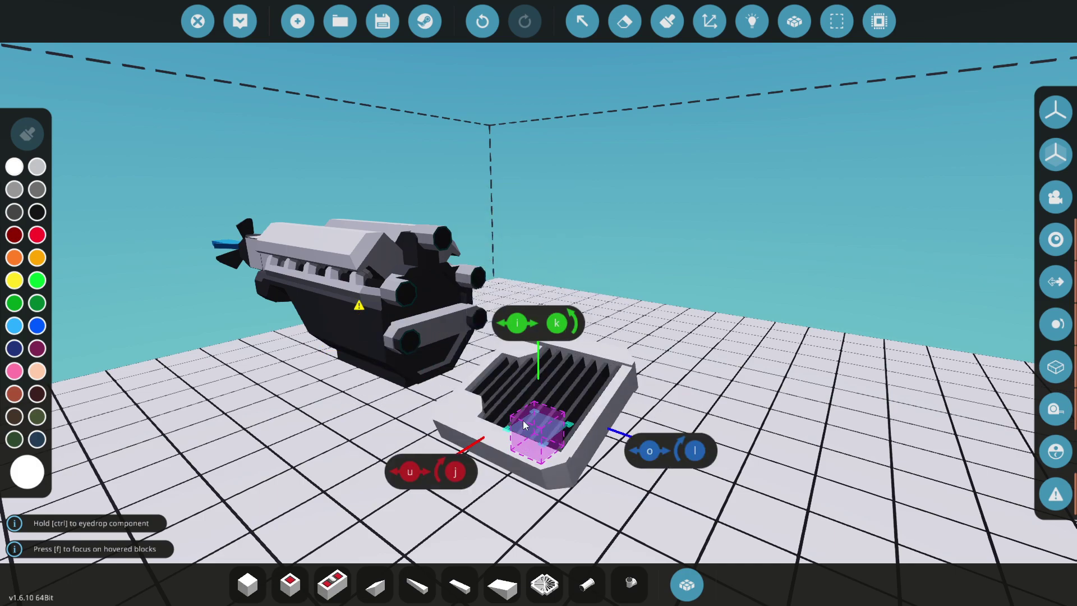
key(l)
key(k)
key(i)
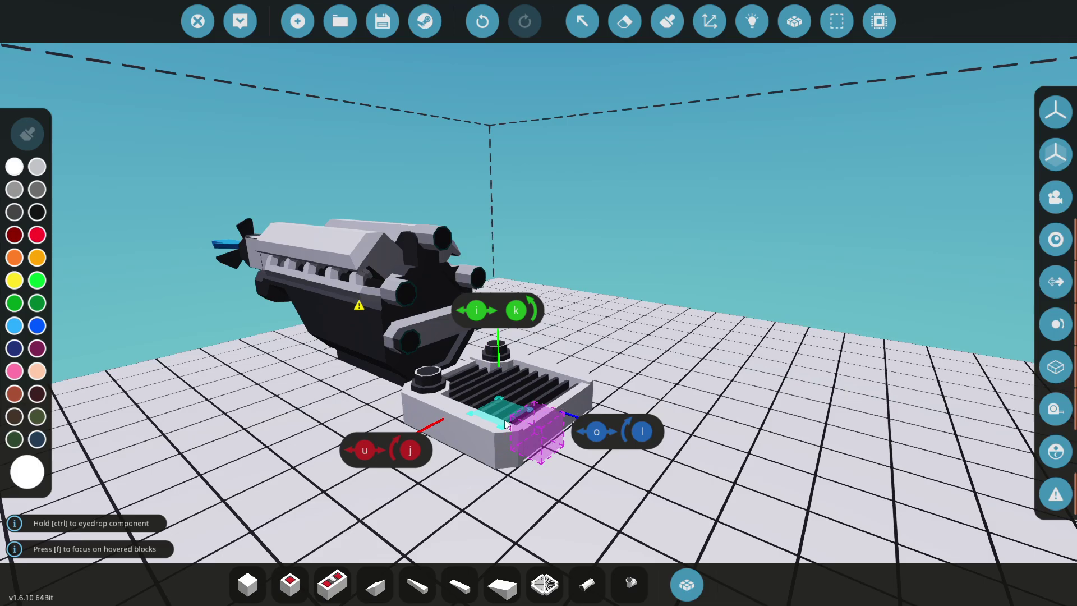
Attach a downward-turned angled pipe to the radiator connector beside the engine.
drag(502, 417, 625, 599)
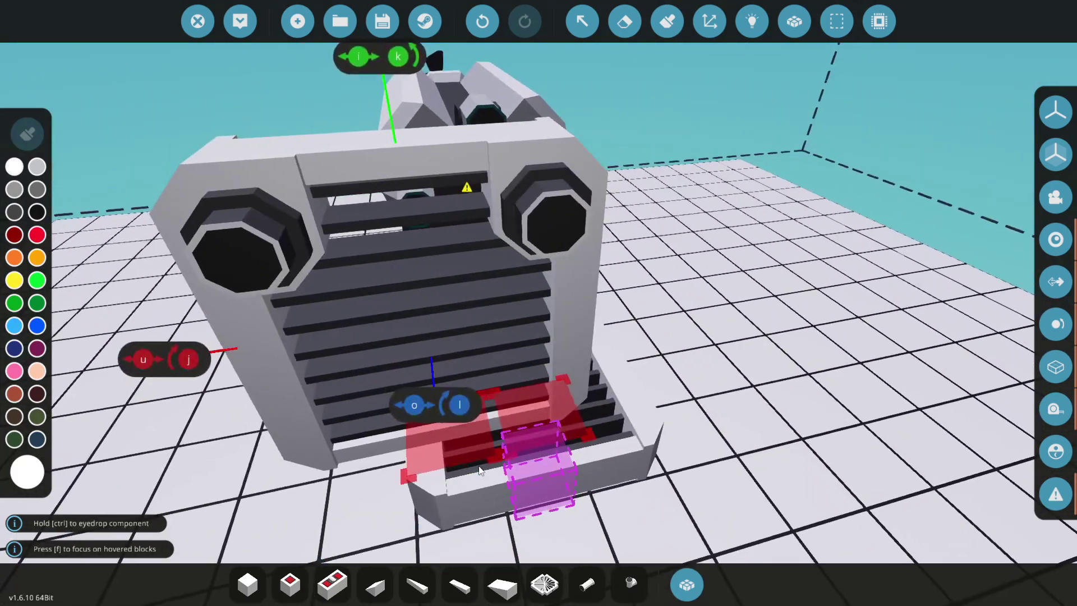
click(625, 599)
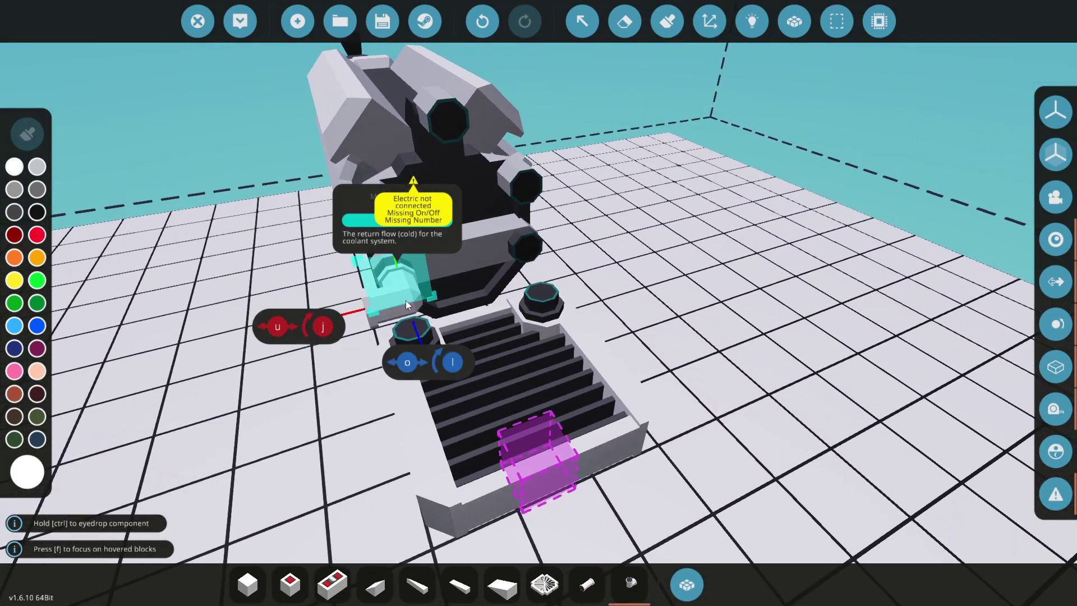
key(k)
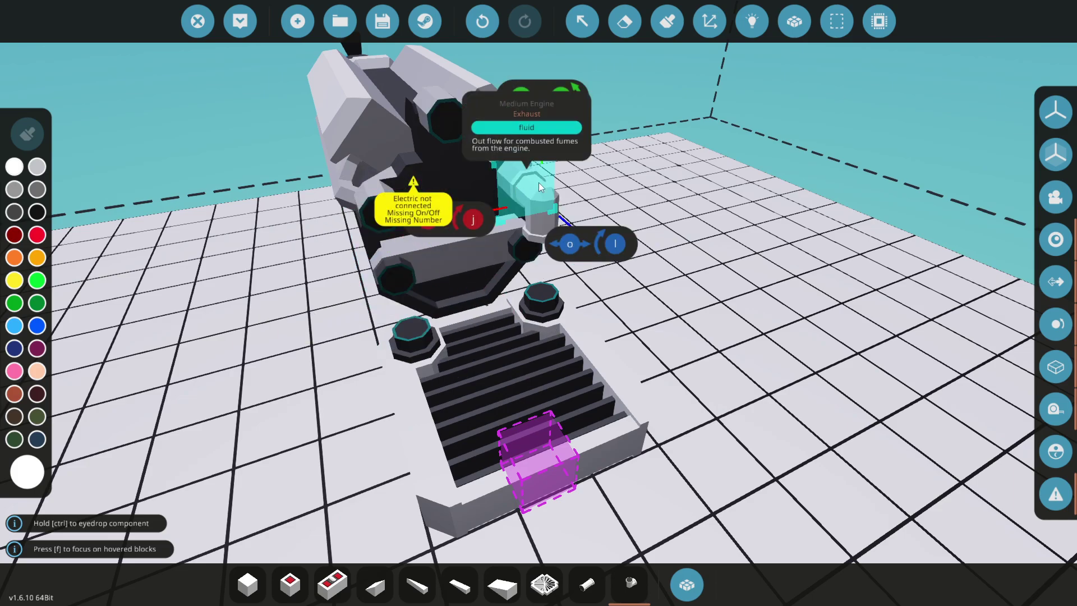
key(w)
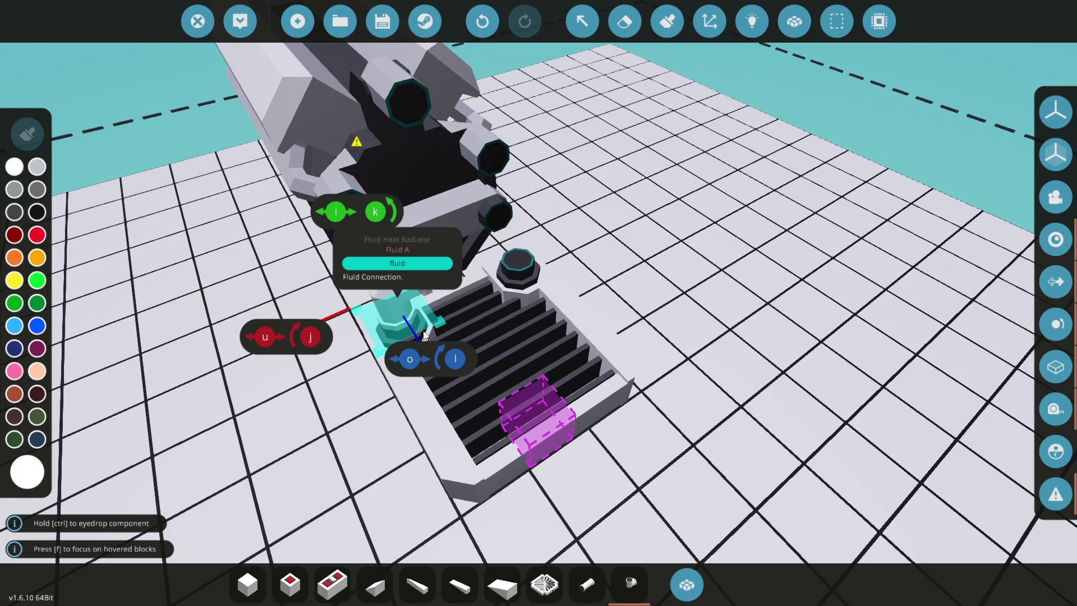
click(424, 335)
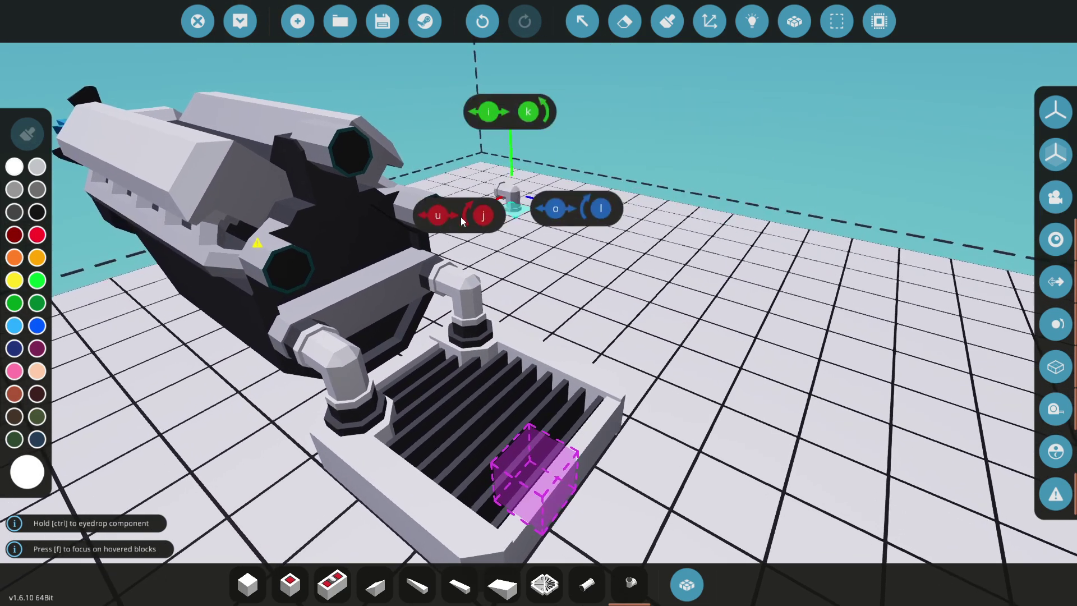
click(680, 576)
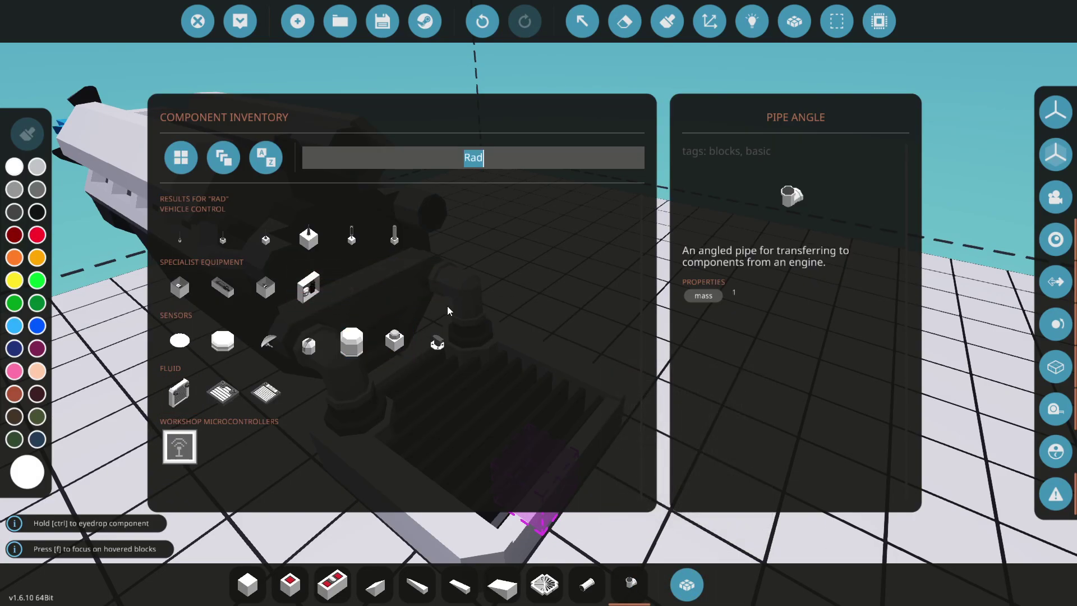
Put the Fluid Exhaust on the hotbar, fit it at the engine outlet, and remove a misplaced pipe.
key(BackSpace)
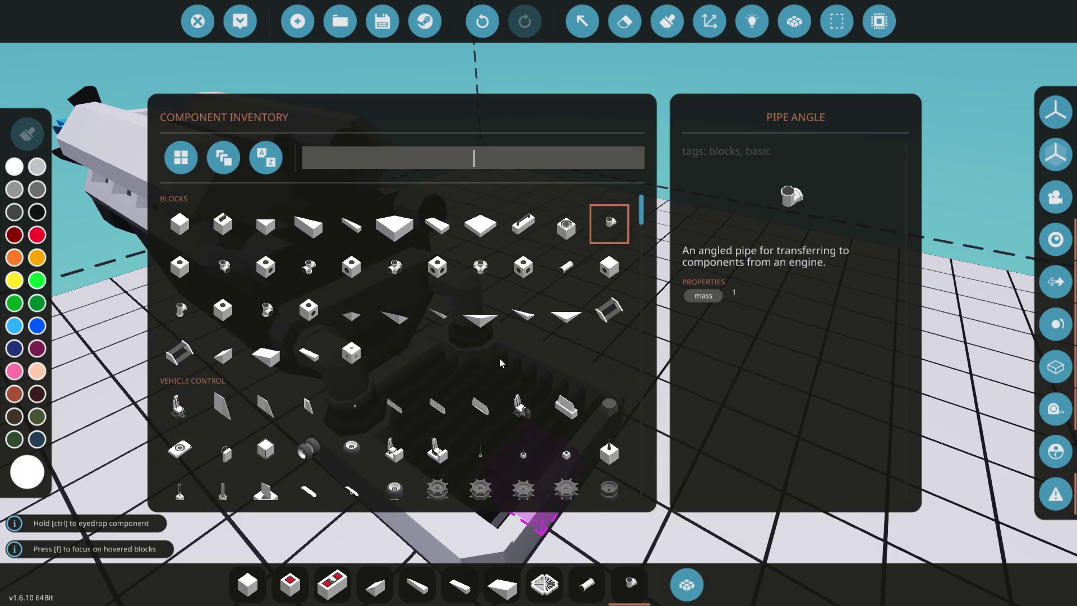
text(Ex)
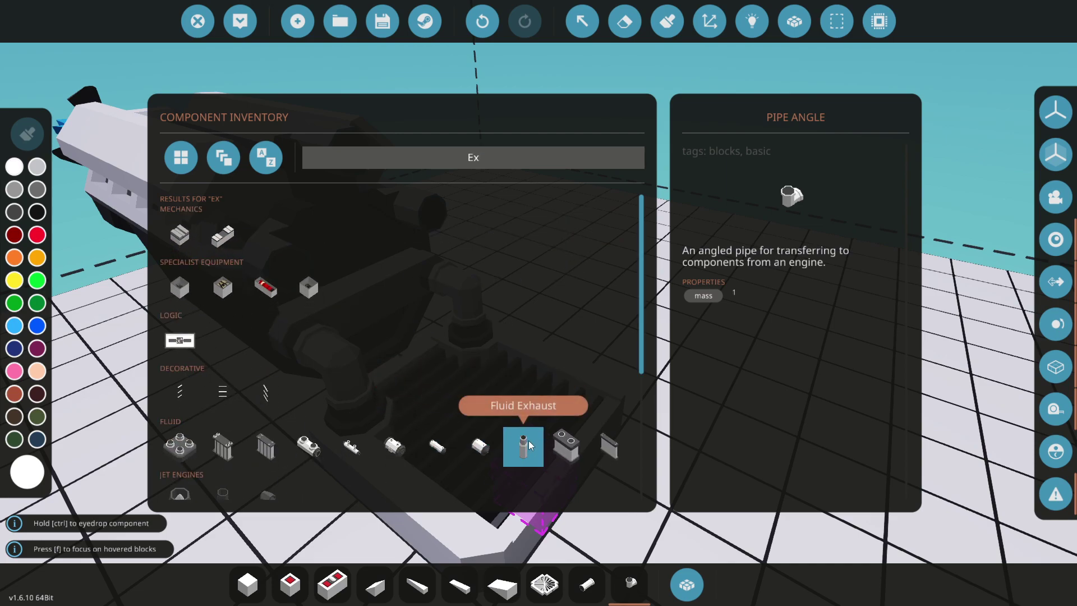
text(0)
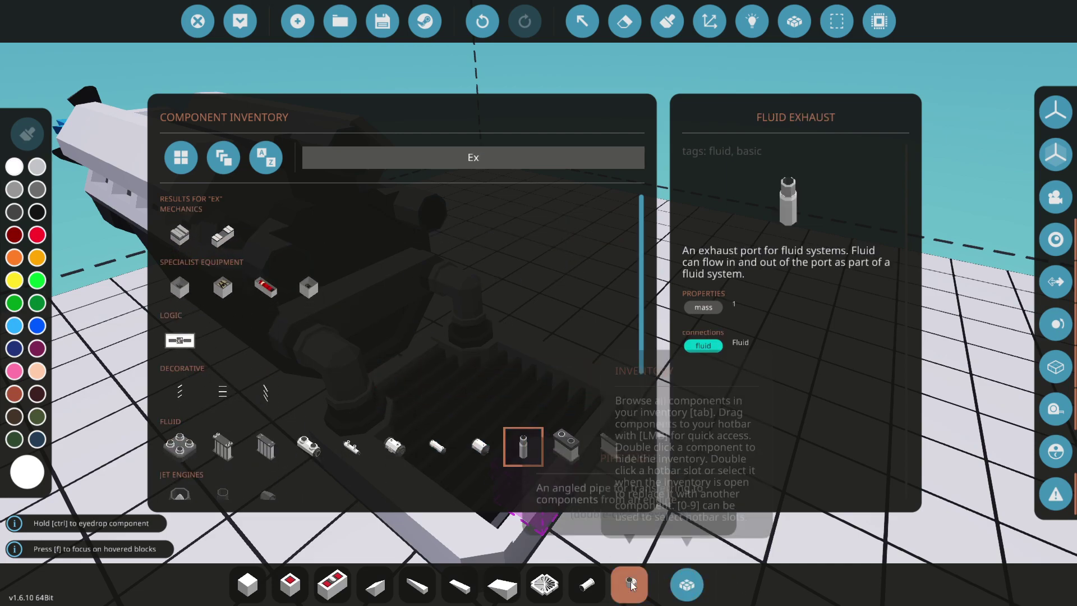
click(688, 585)
click(319, 297)
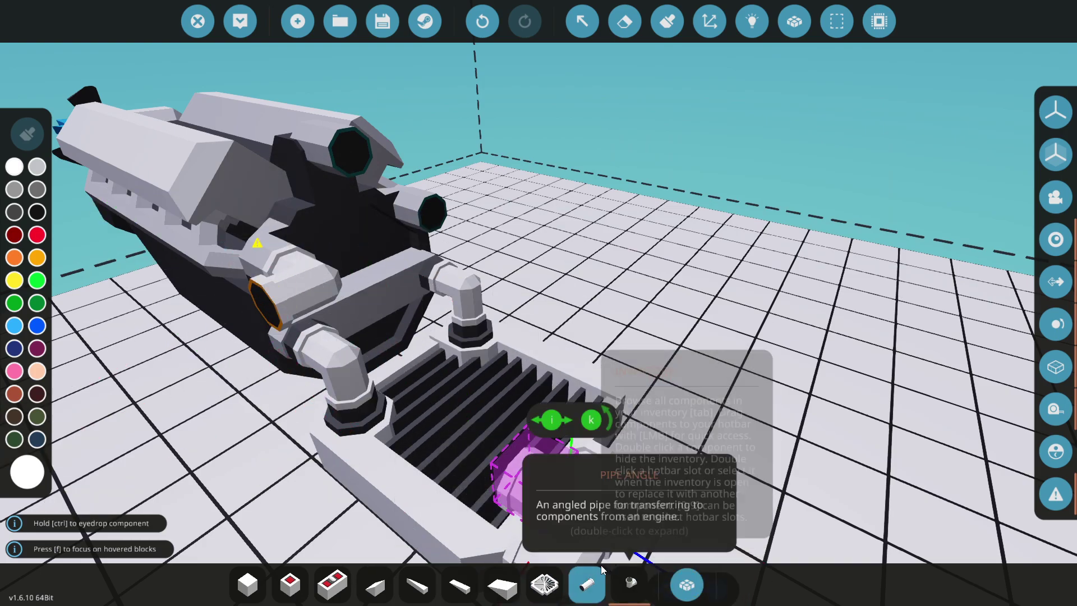
right_click(261, 299)
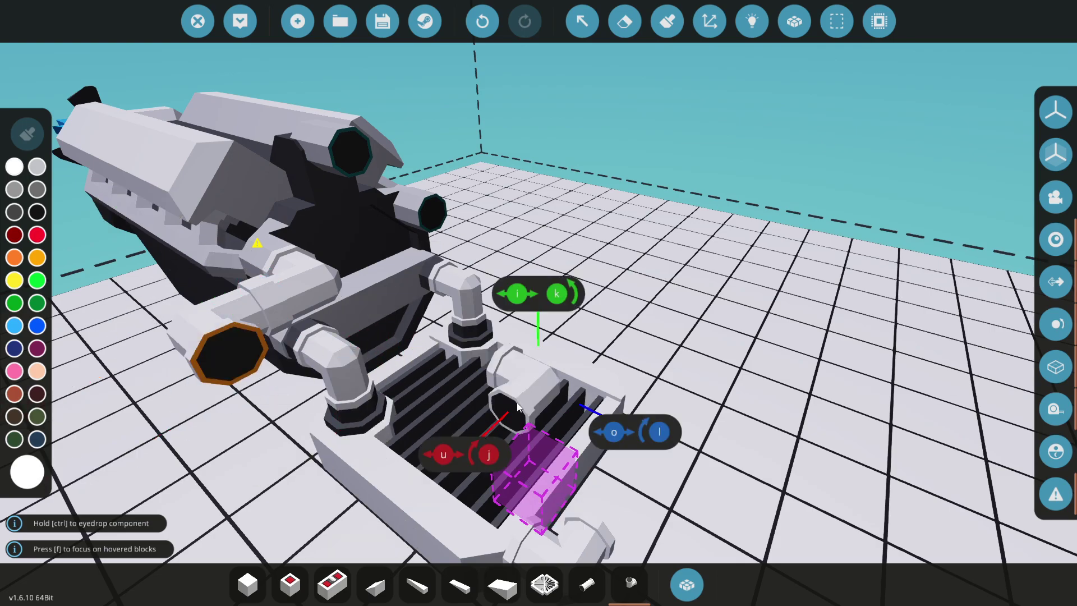
Erase wrong pieces, then rotate a pipe piece to fit the other exhaust outlet.
key(s)
key(w)
click(624, 21)
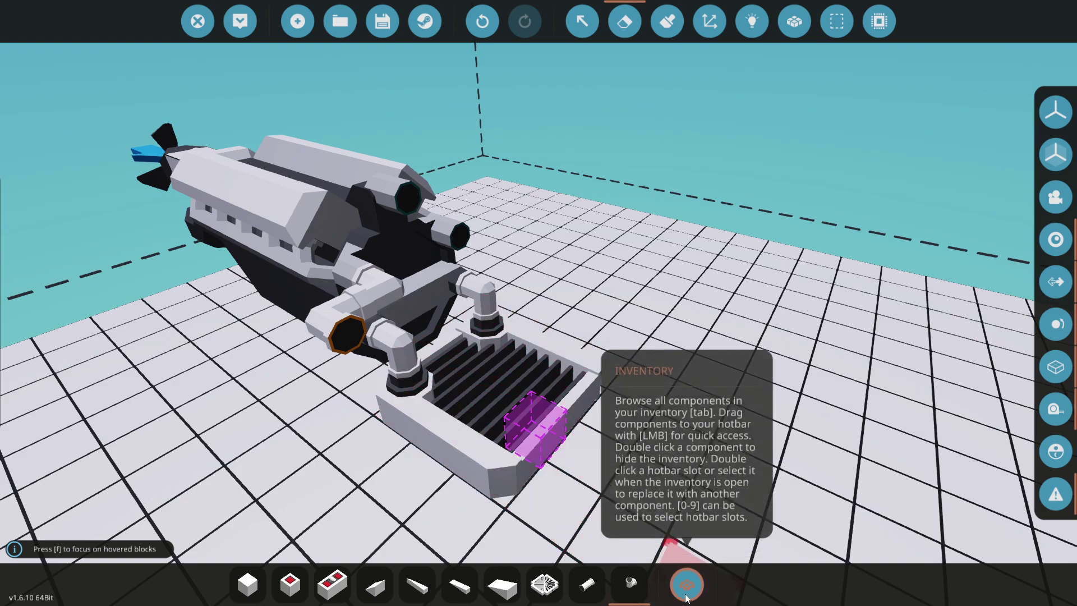
key(w)
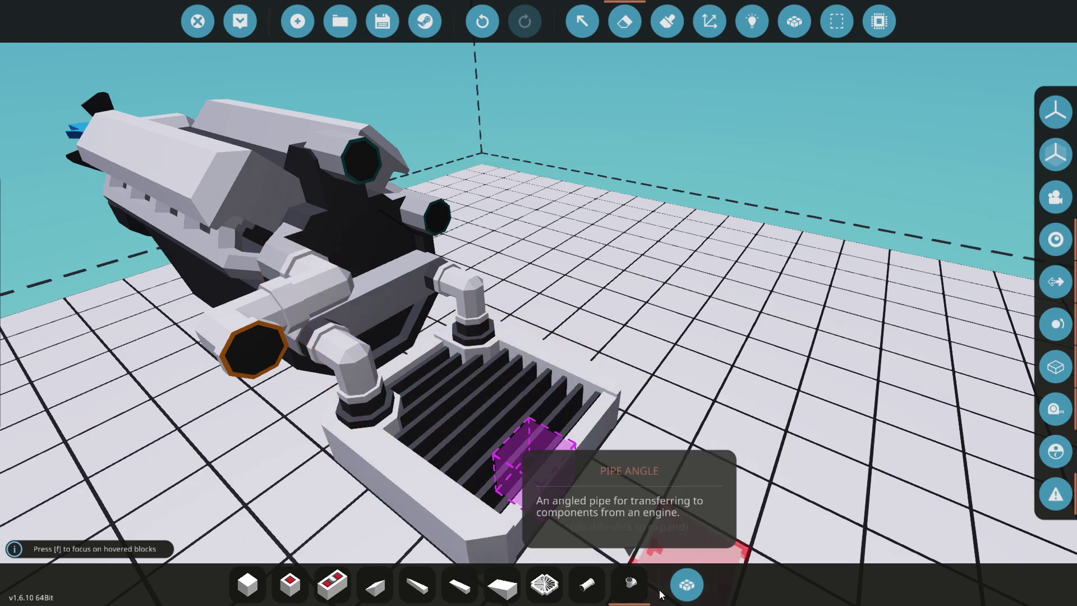
key(p)
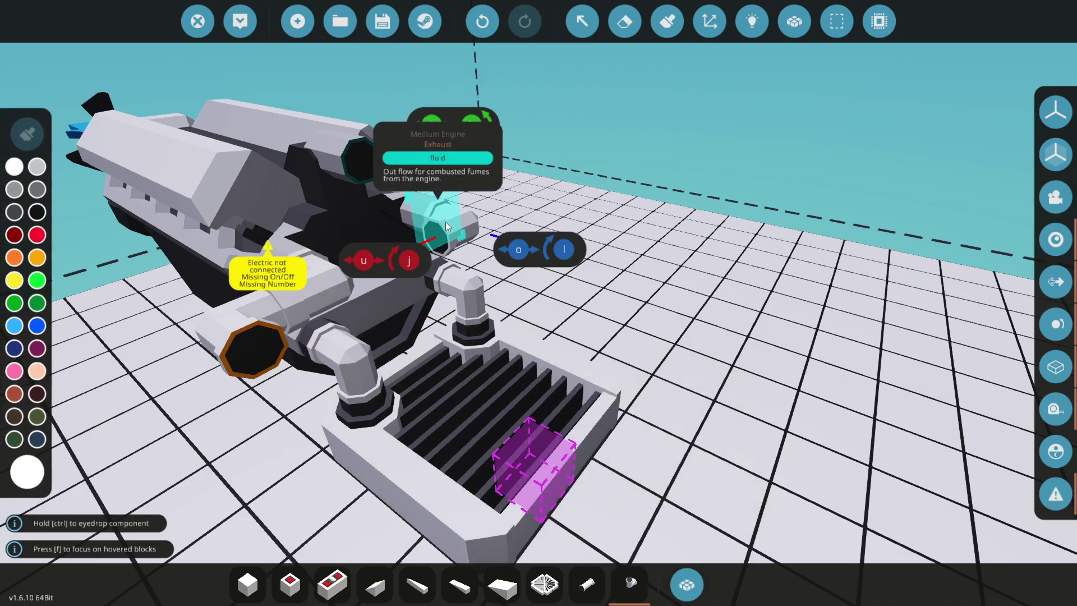
drag(446, 221, 899, 360)
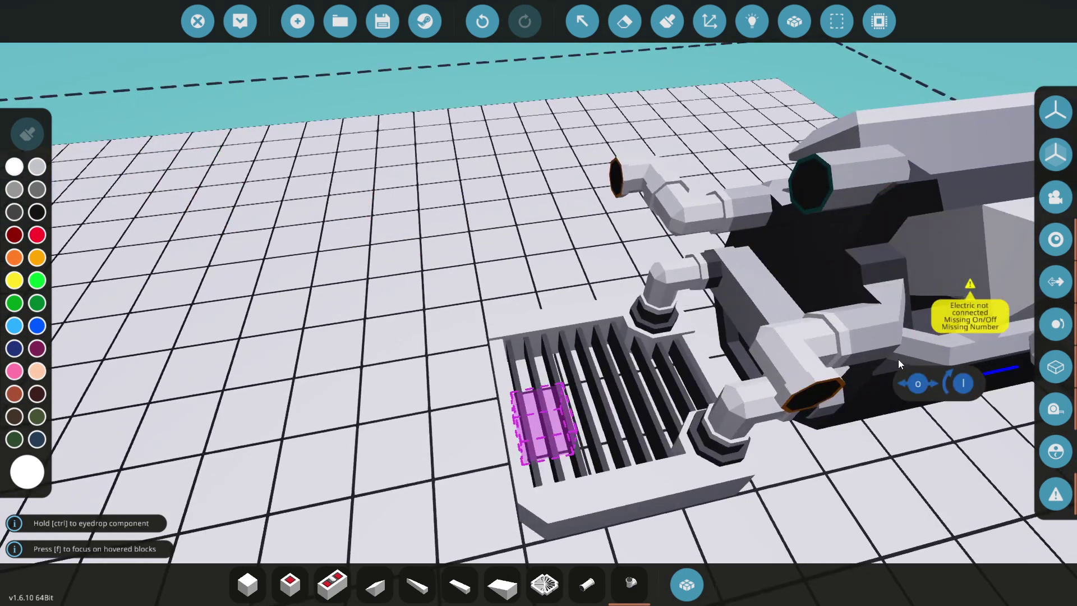
key(k)
key(k)
key(k)
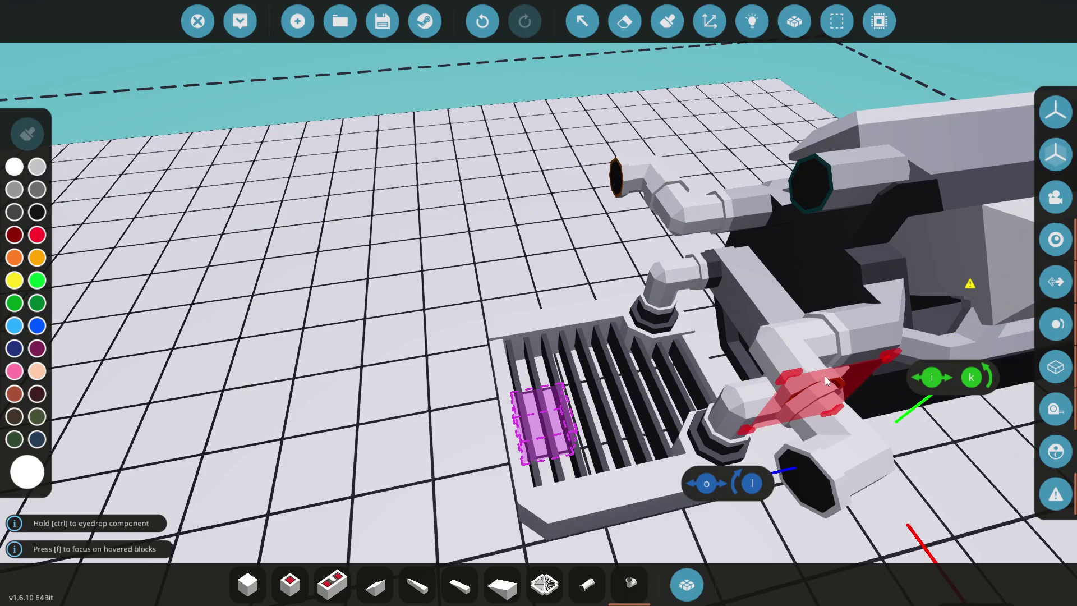
key(k)
key(k)
Cap an exhaust outlet with a pipe end and reselect the Fluid Exhaust.
click(825, 376)
drag(825, 376, 906, 356)
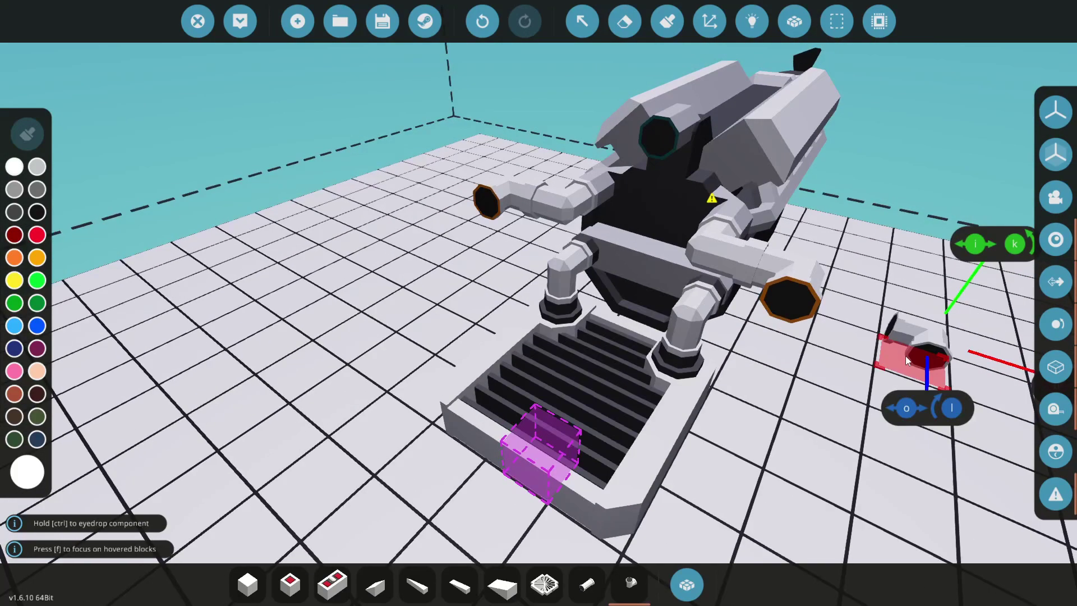
click(687, 586)
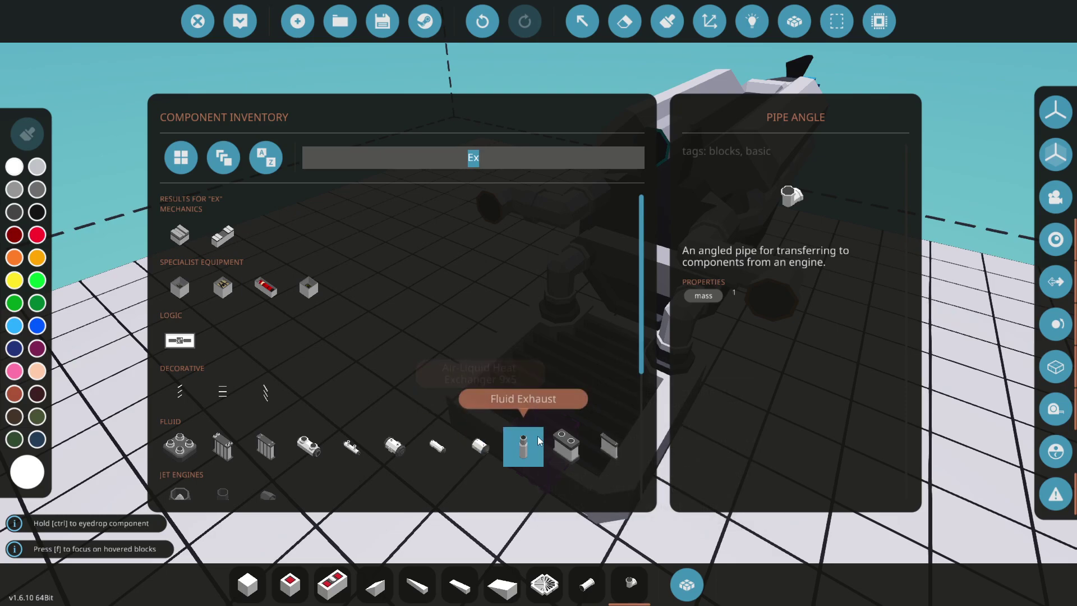
click(687, 585)
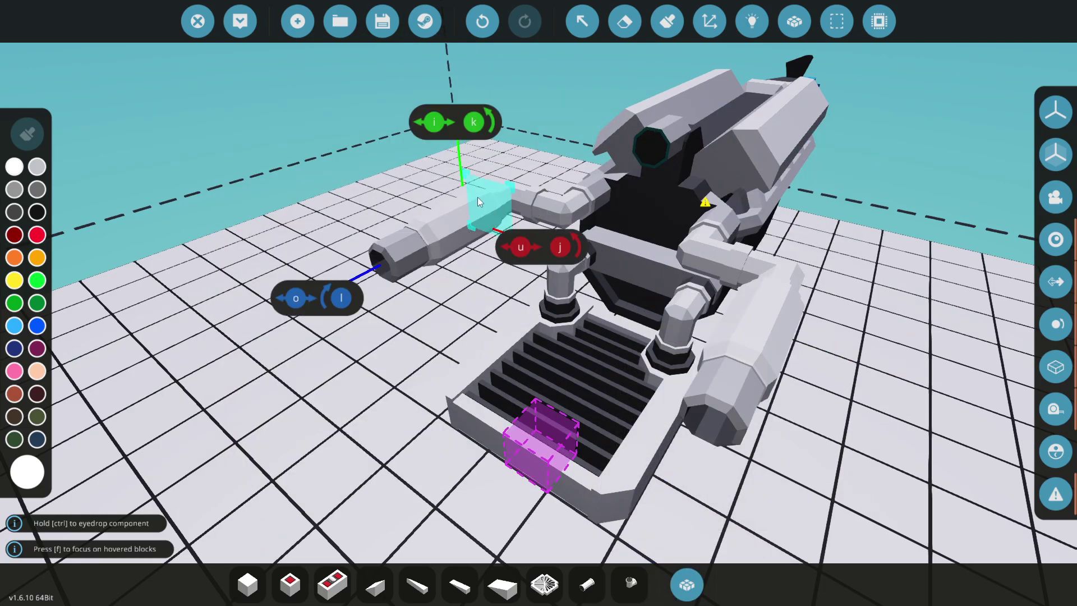
drag(477, 197, 644, 307)
click(687, 584)
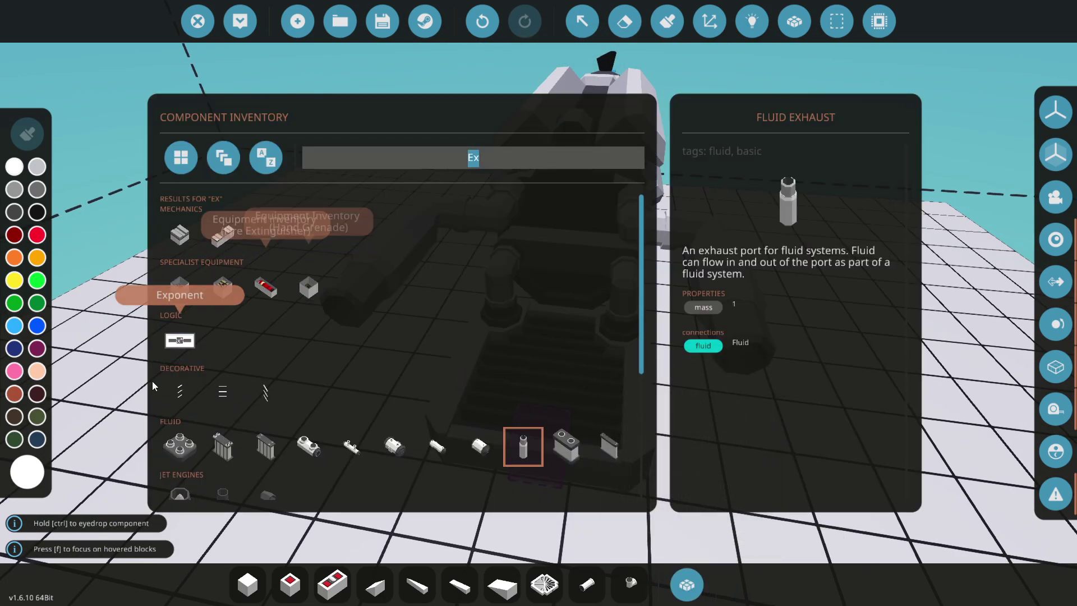
Search for 'Tank' and place a rotated fluid tank on the front plate.
key(BackSpace)
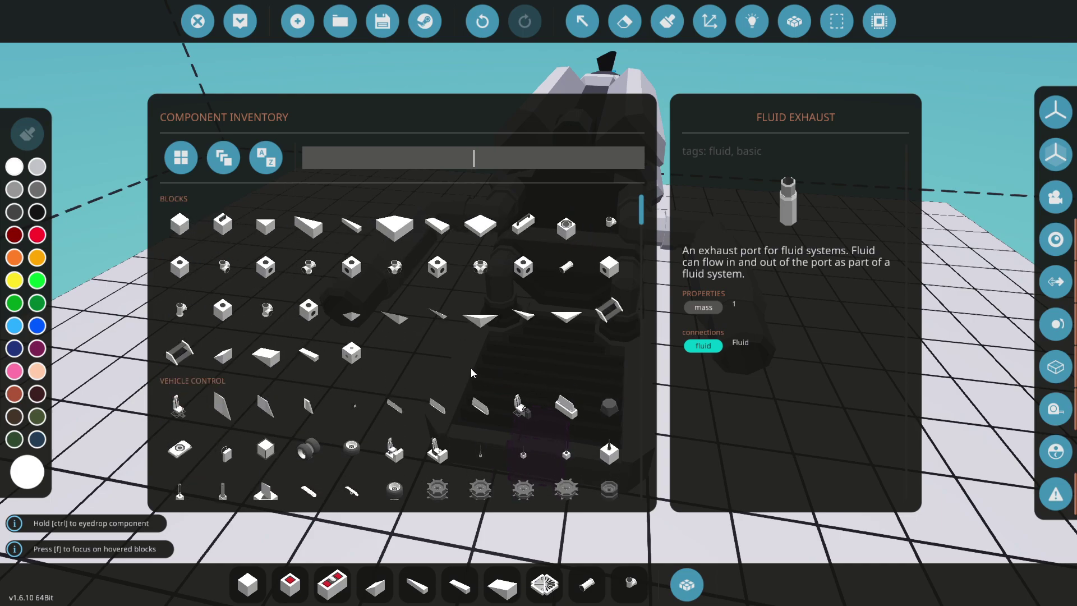
text(Tank)
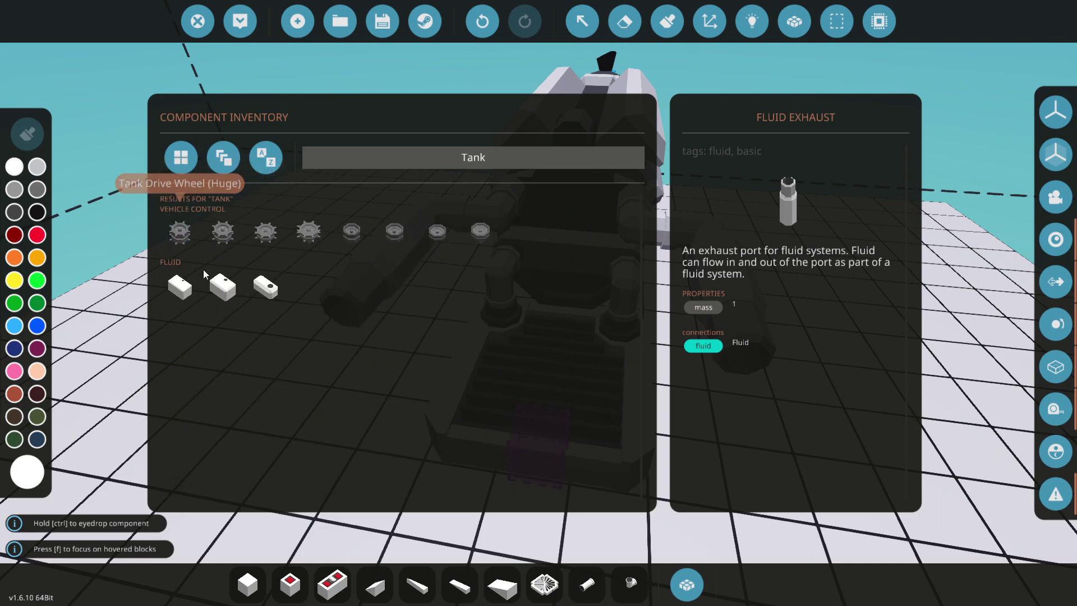
click(689, 583)
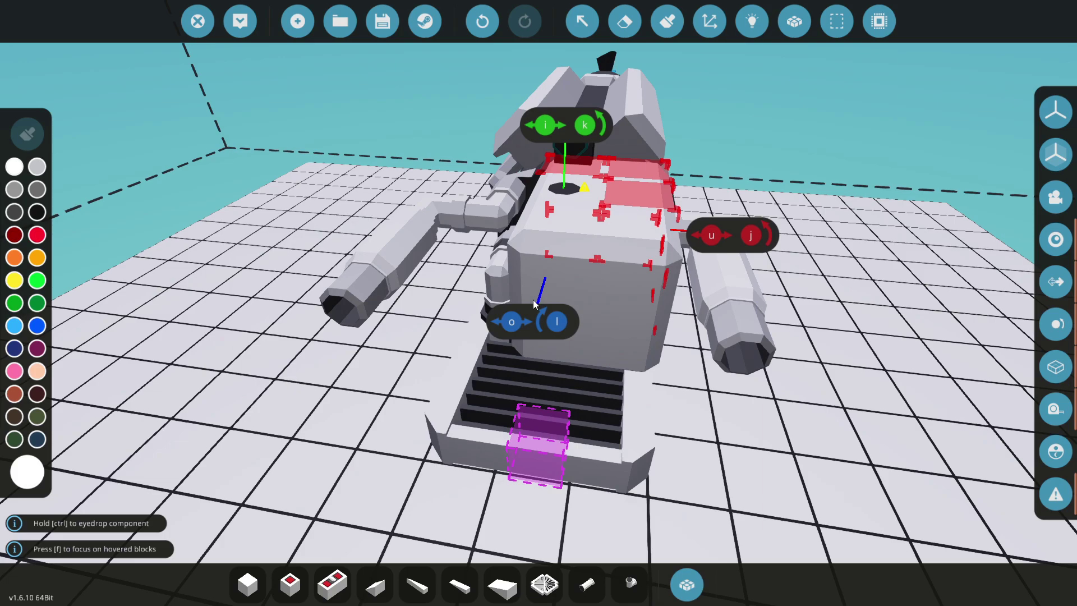
click(513, 469)
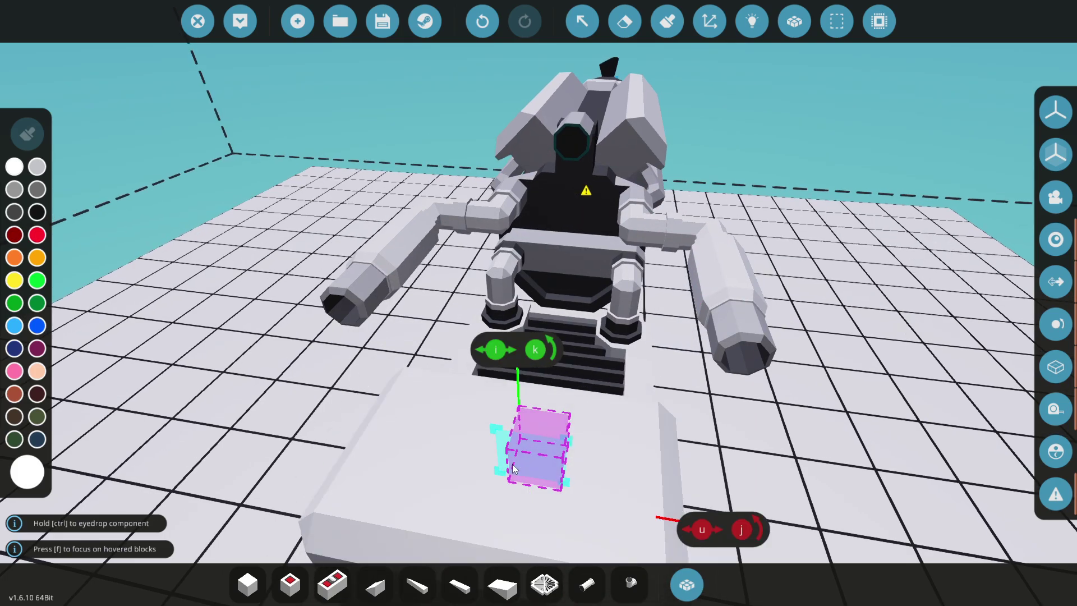
key(k)
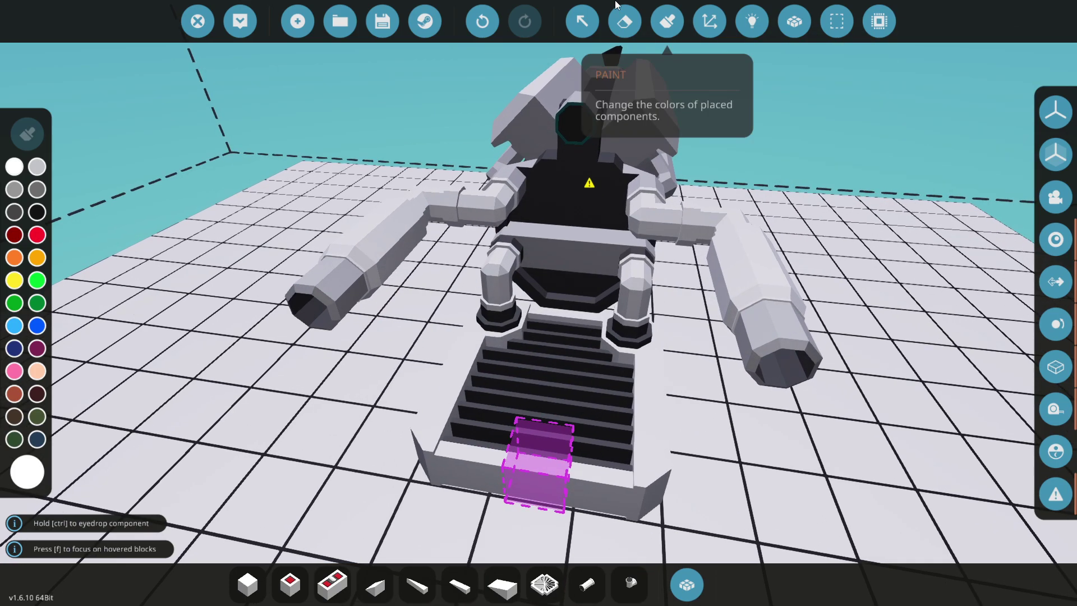
Erase both exhaust extensions and add a cube block left of the engine.
click(625, 21)
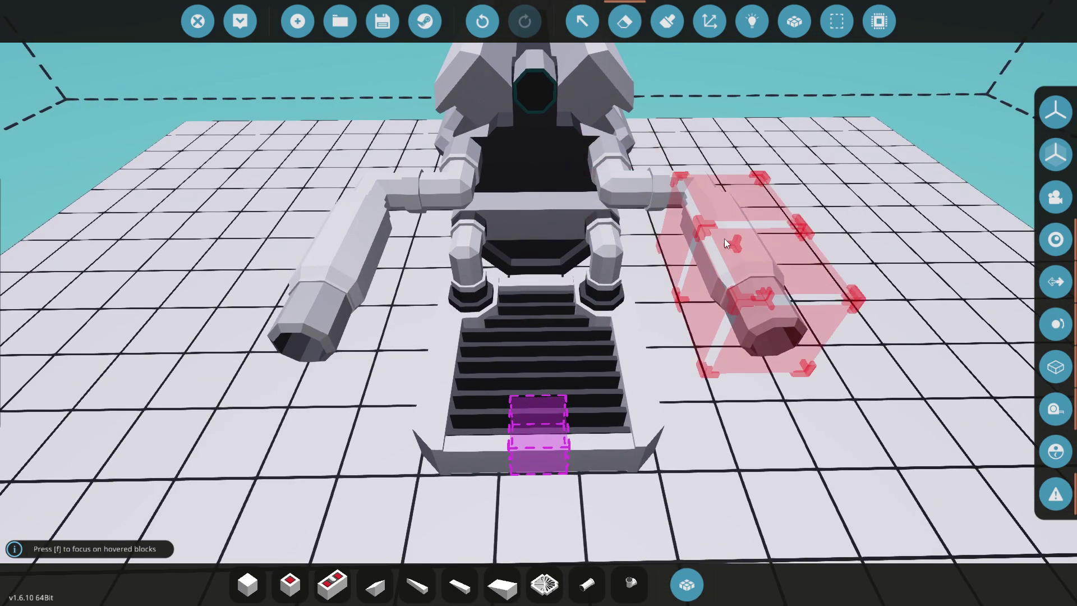
click(741, 253)
click(328, 269)
click(247, 584)
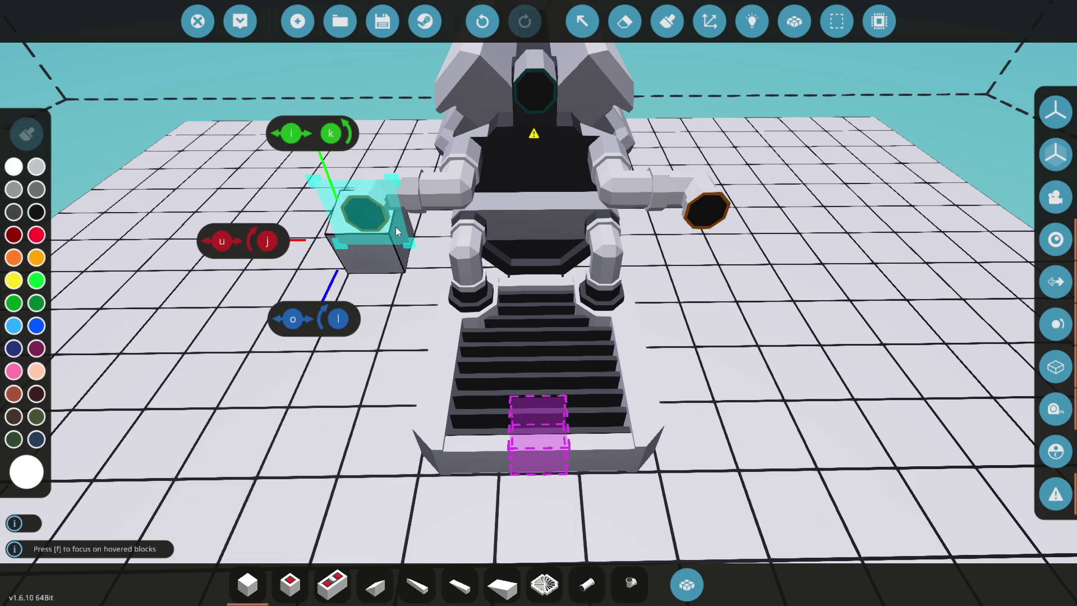
click(395, 232)
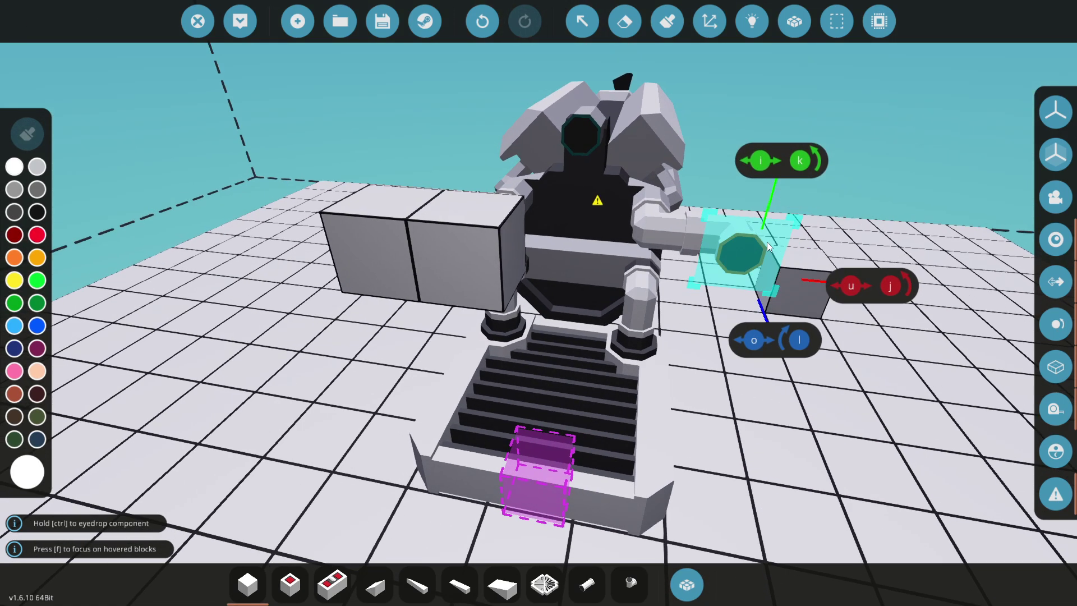
click(625, 22)
Turn the fluid tank onto its side and erase the stray block beside it.
double_click(630, 584)
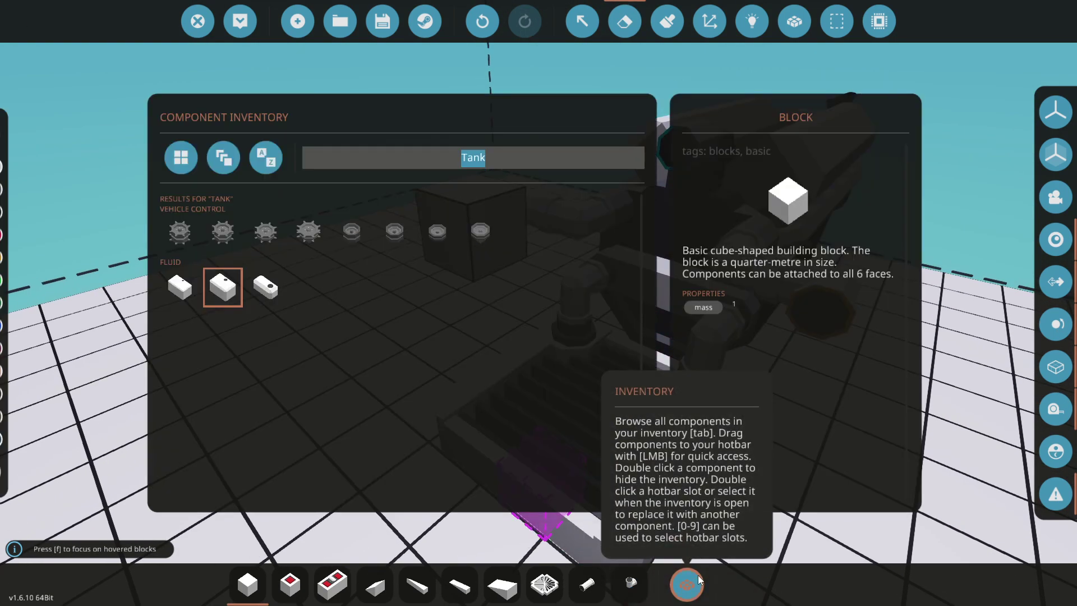
click(629, 584)
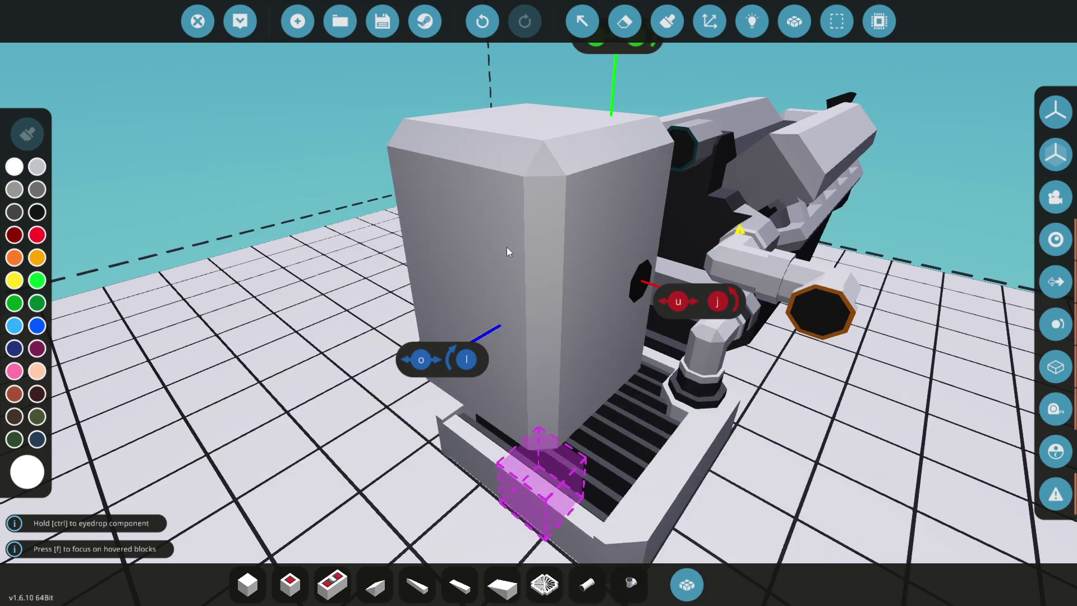
key(u)
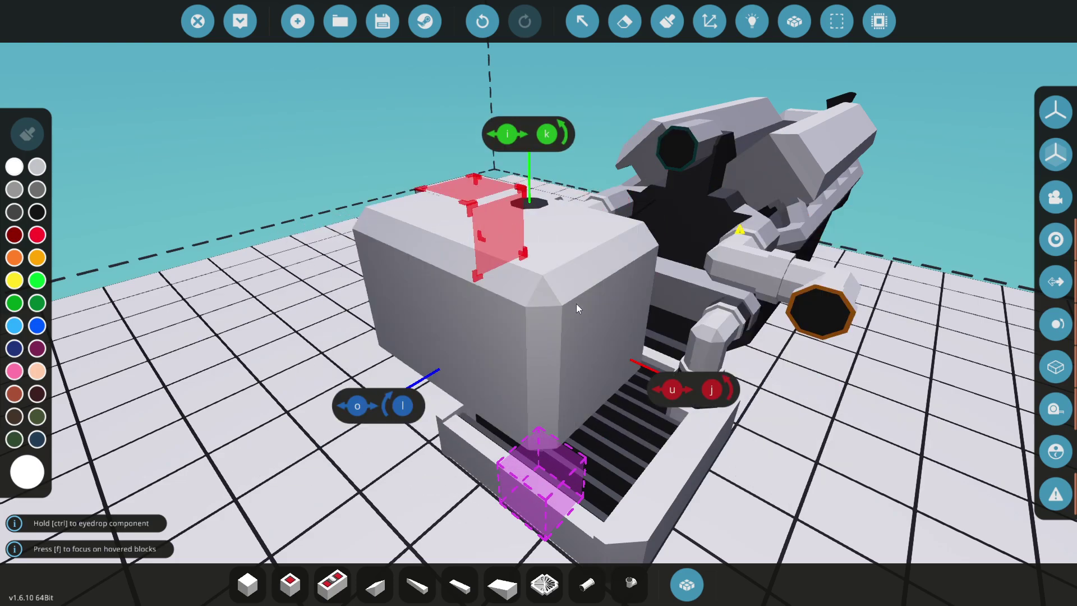
key(w)
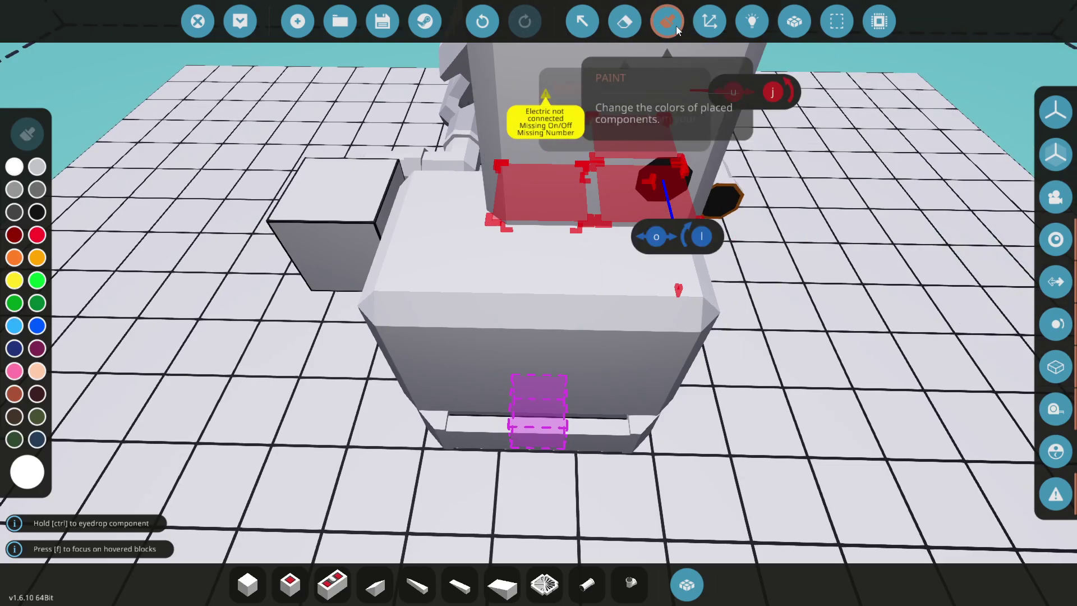
click(625, 21)
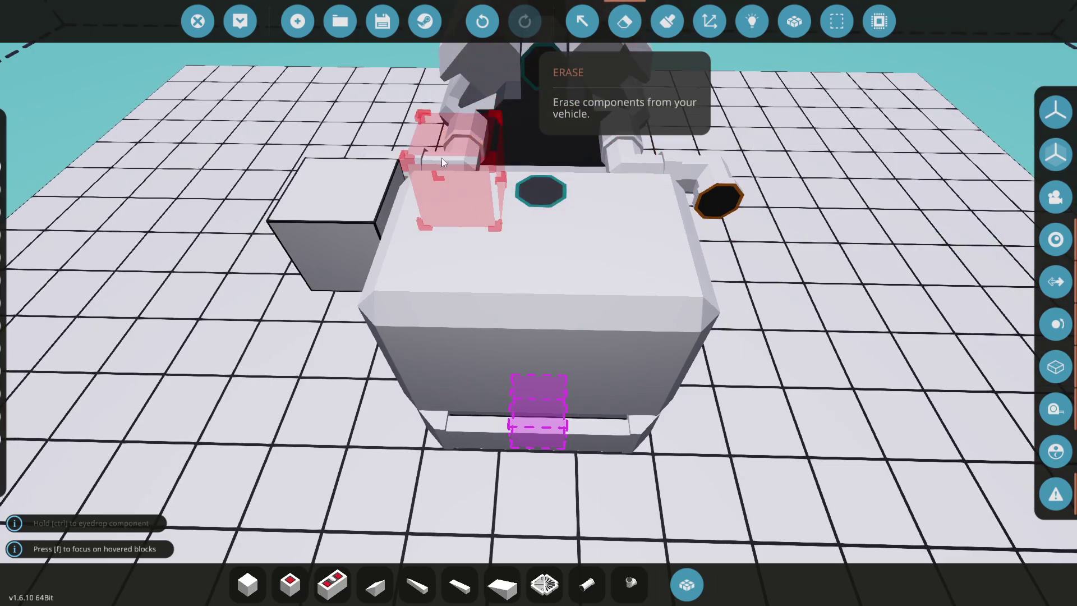
click(353, 200)
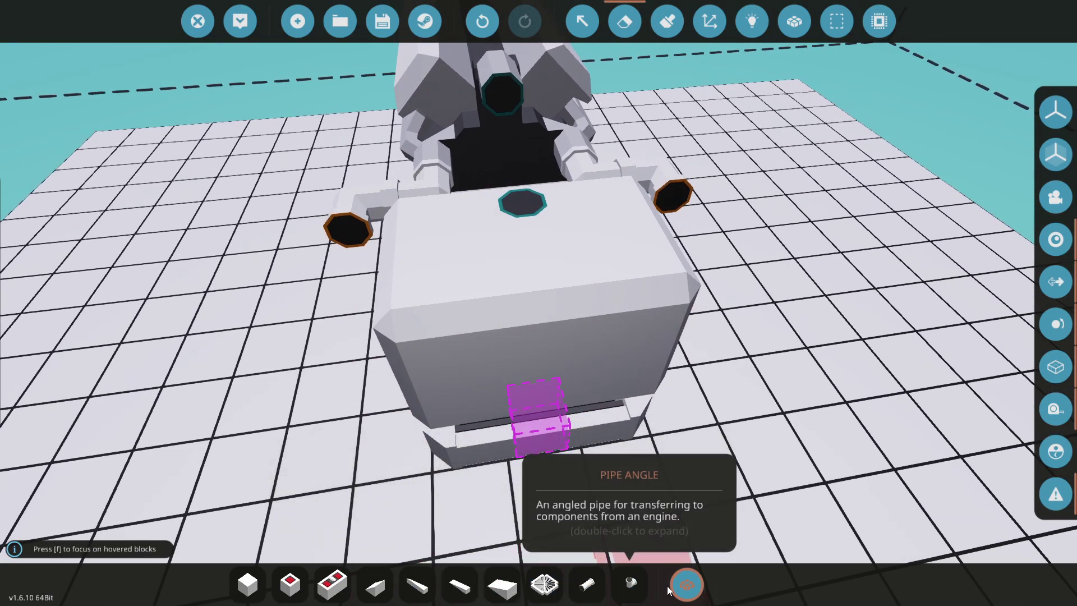
Search the inventory for 'Ex' pipe parts.
click(686, 584)
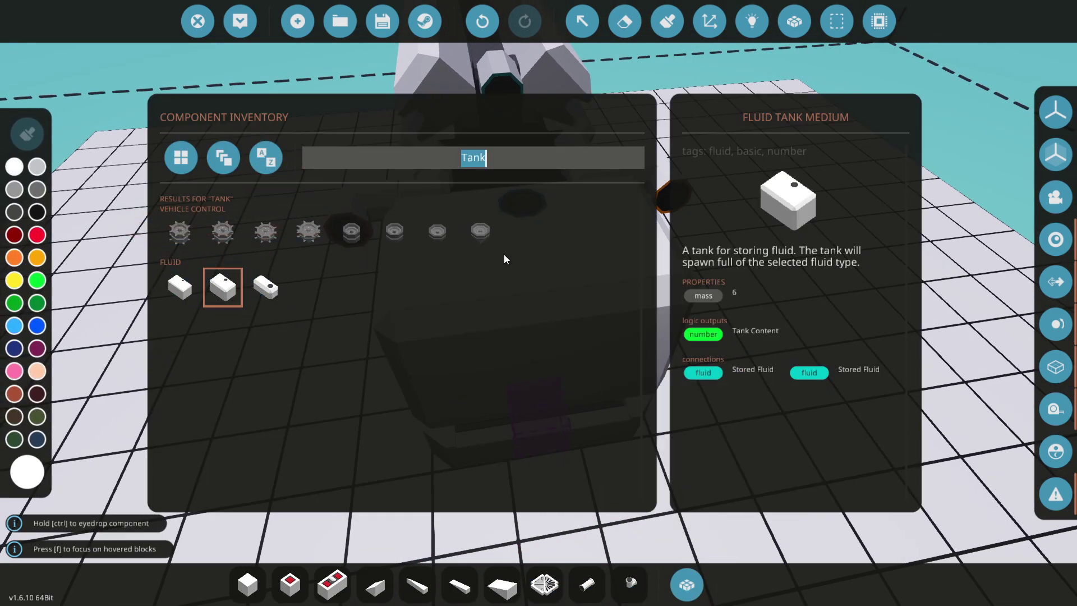
key(BackSpace)
text(En)
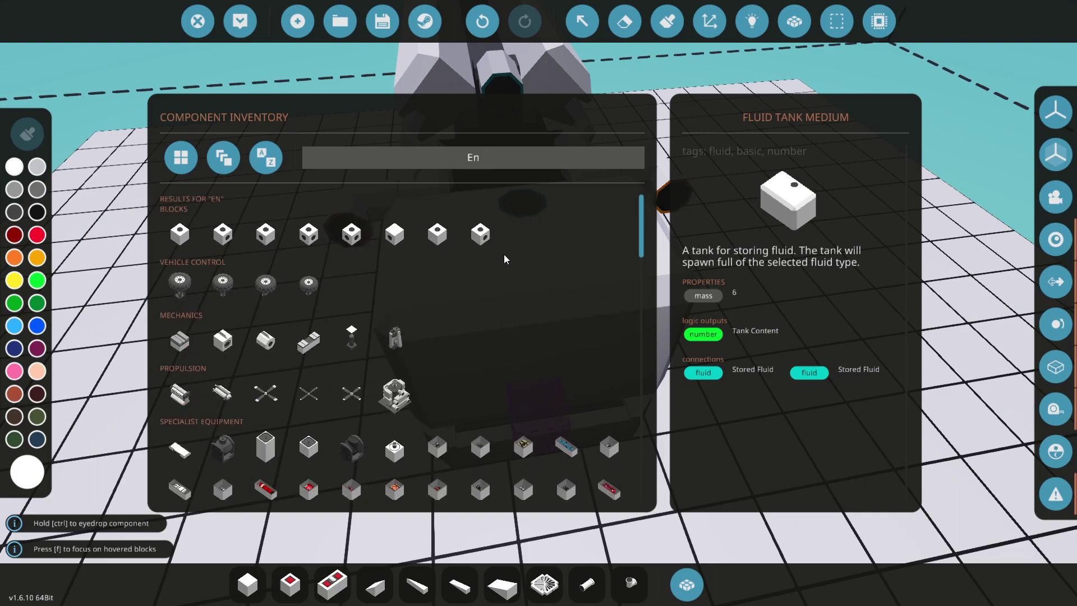
key(BackSpace)
text(x)
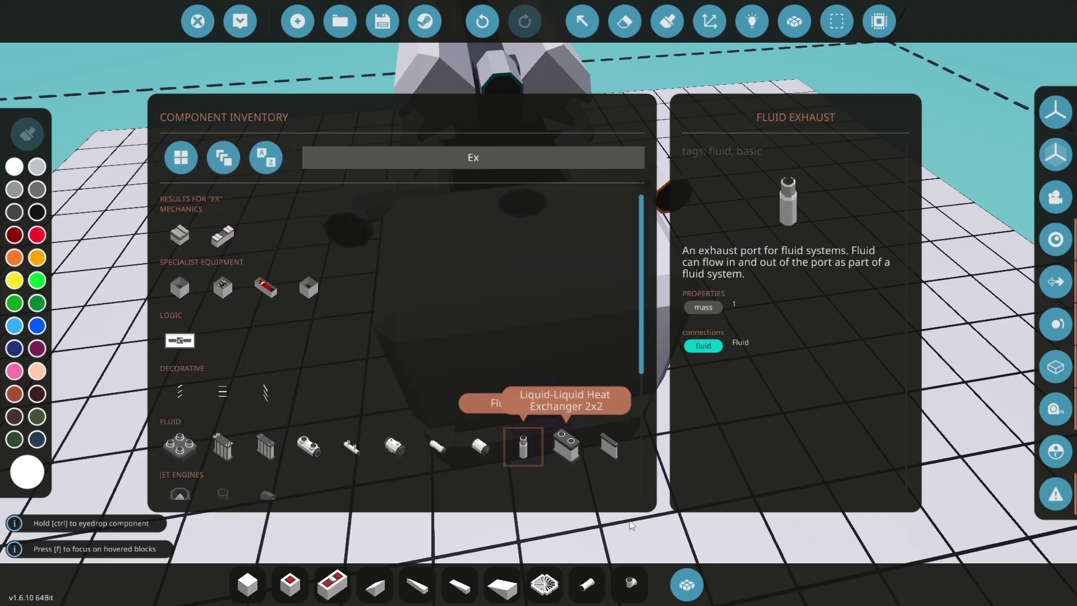
key(Tab)
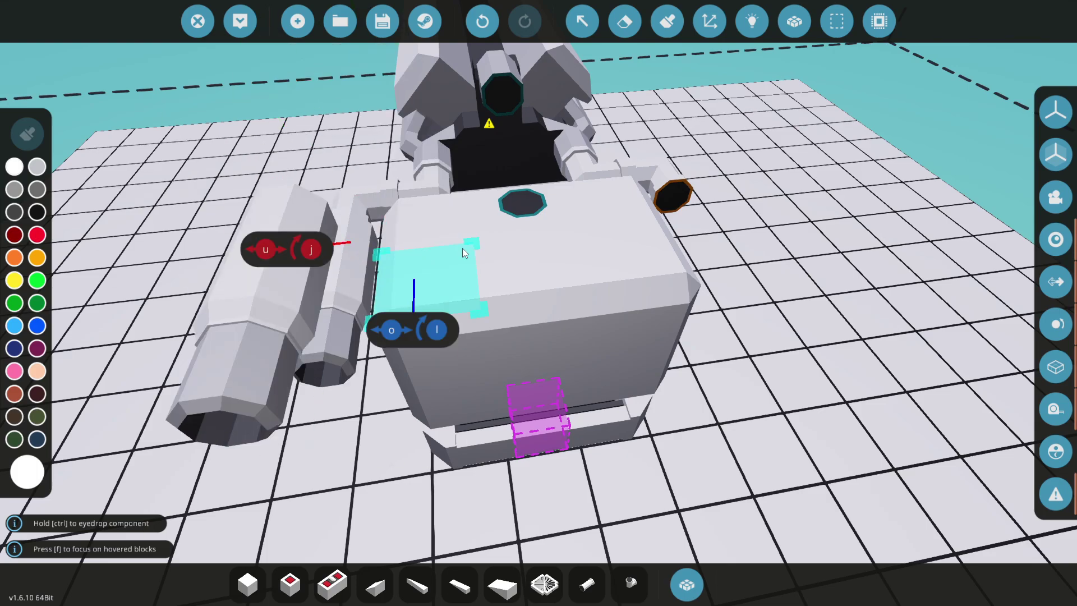
Place a sideways angled pipe on the fuel tank's top connection toward the engine.
drag(687, 192, 501, 156)
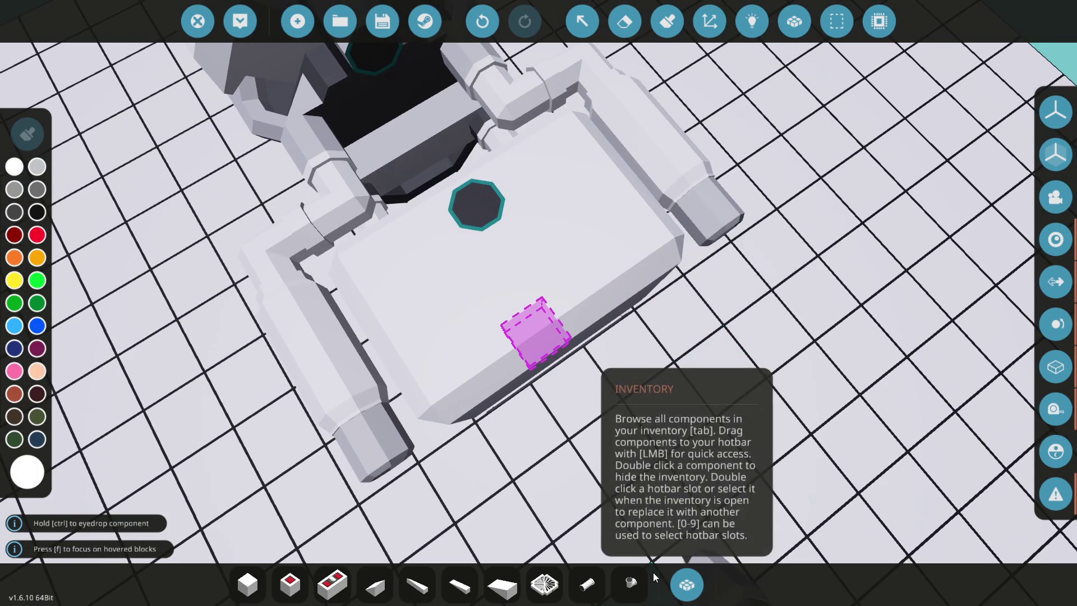
key(u)
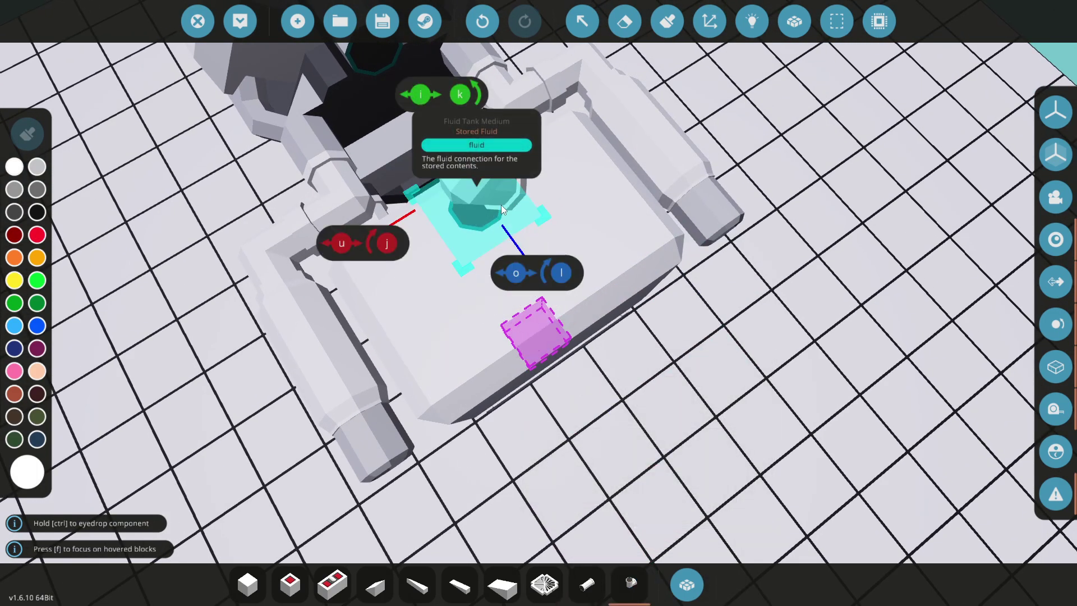
click(501, 204)
drag(501, 205, 632, 581)
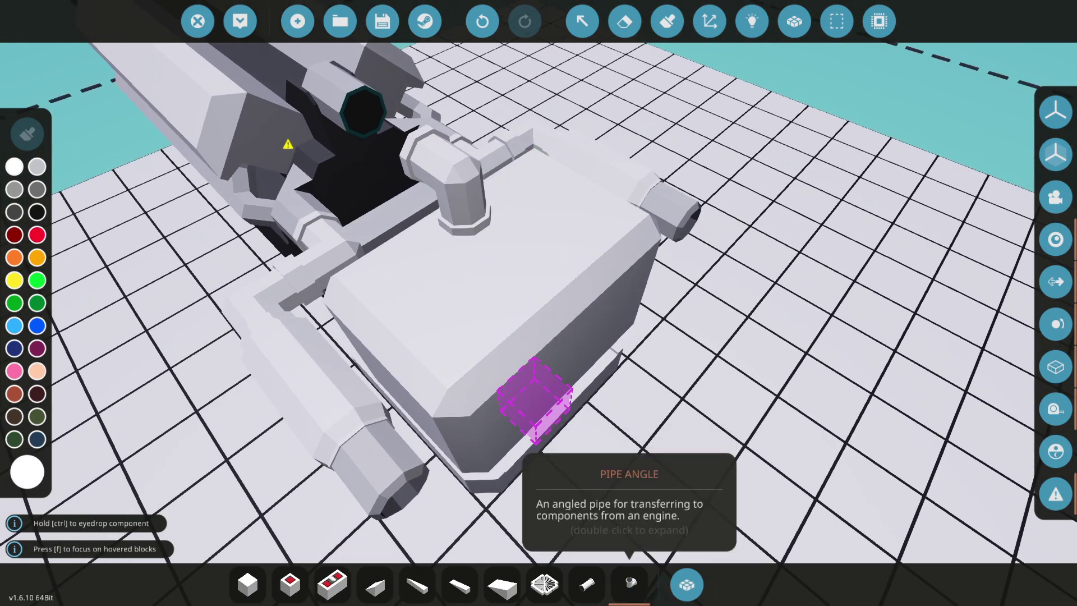
scroll(366, 108, down, 3)
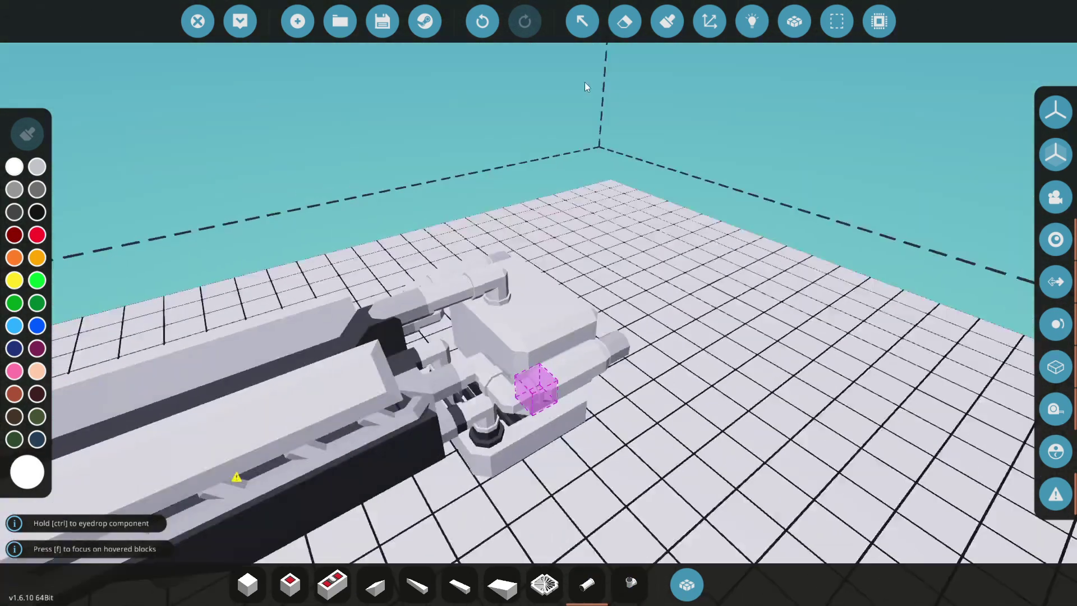
drag(420, 119, 379, 377)
scroll(379, 372, up, 3)
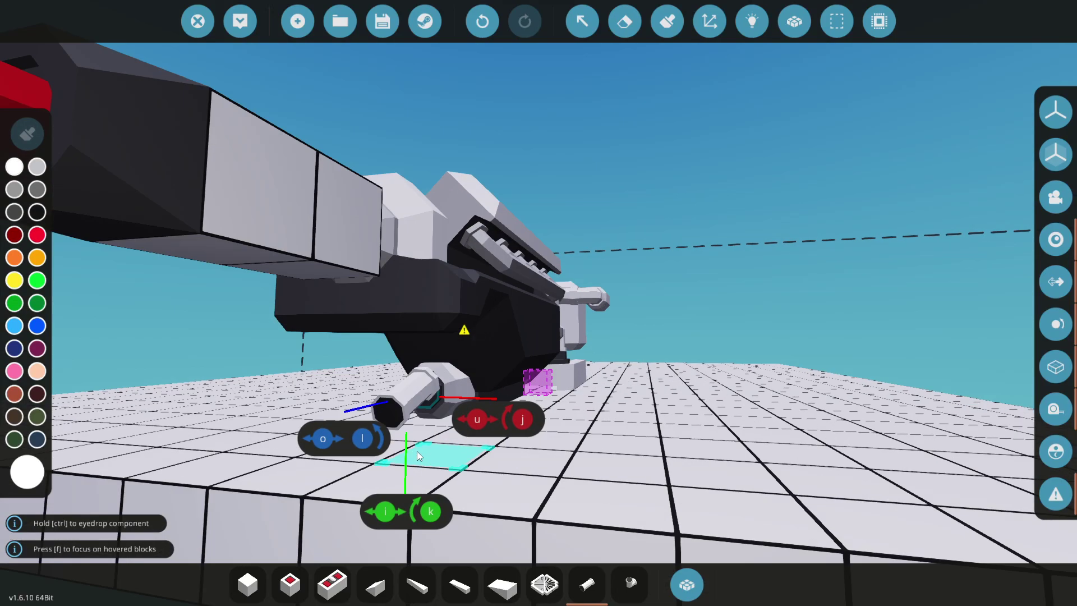
drag(437, 431, 424, 321)
Place a battery beside the engine and wire its power to the engine.
click(588, 584)
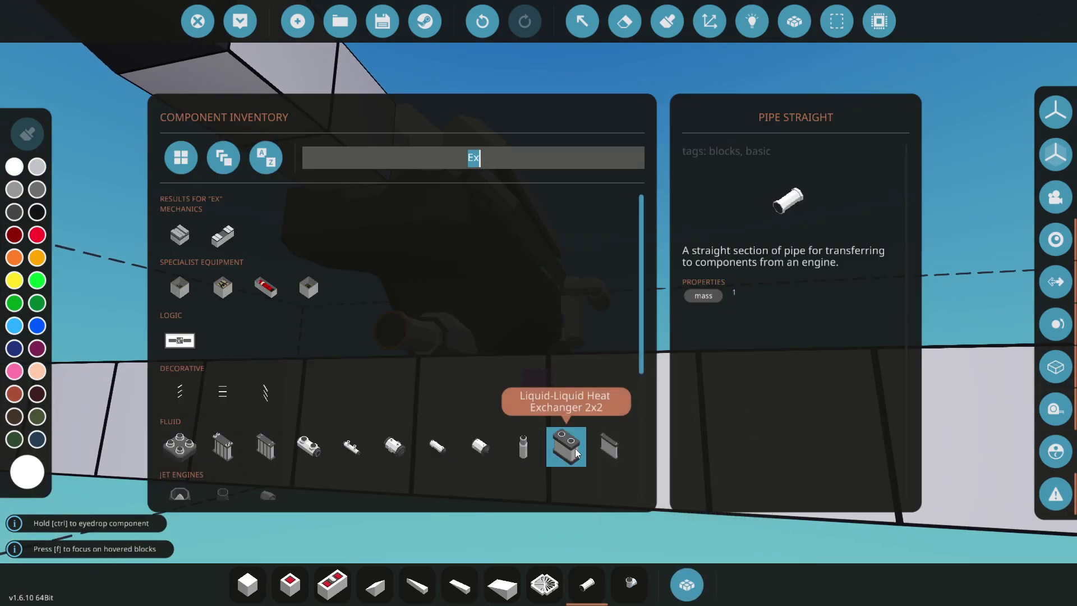
text(Filter)
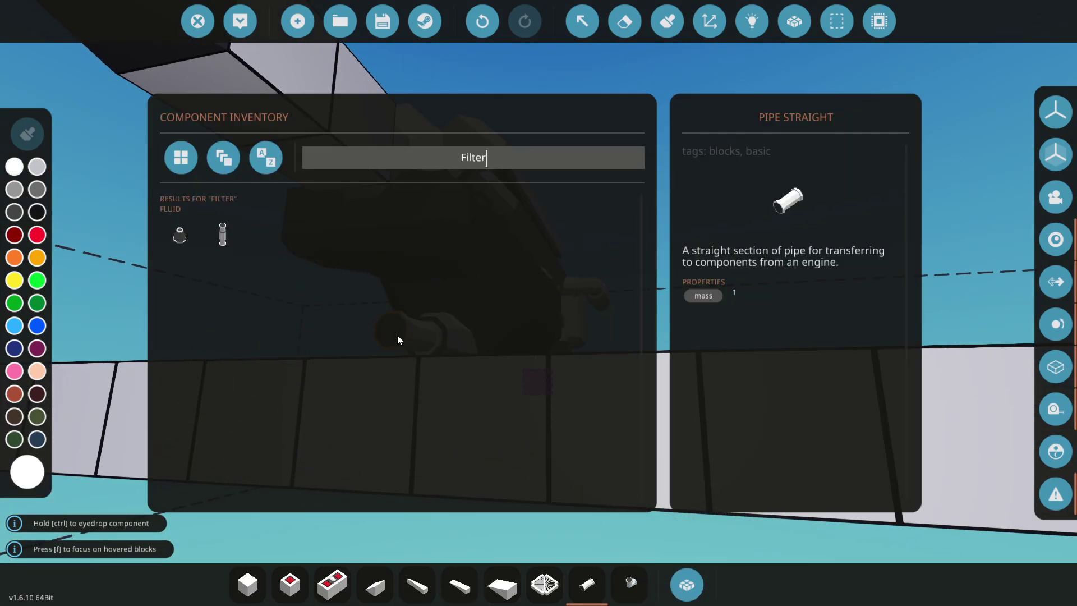
click(687, 585)
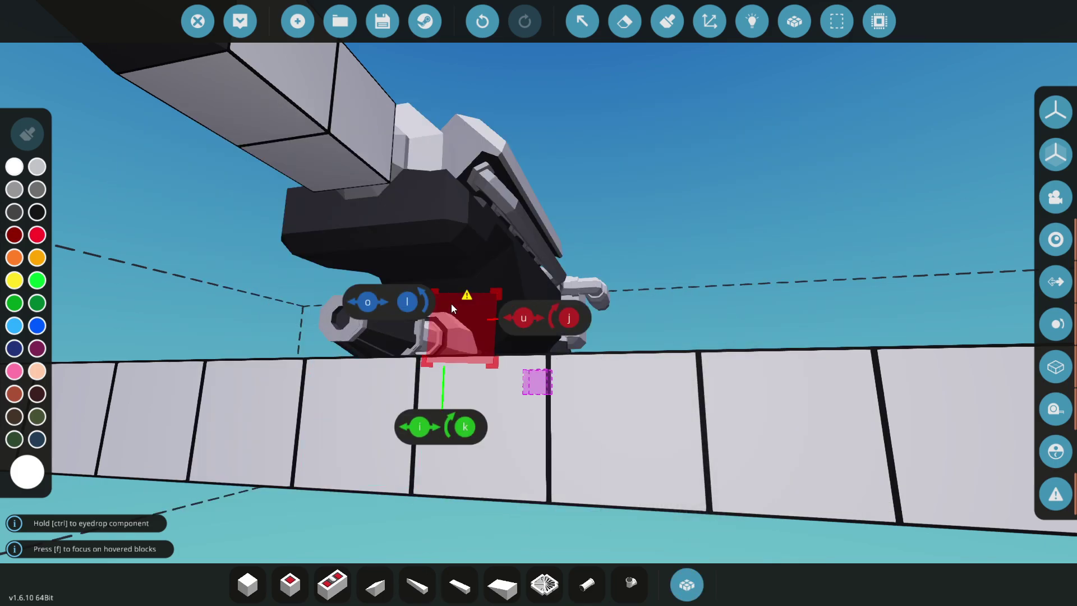
scroll(451, 303, down, 5)
scroll(456, 358, up, 5)
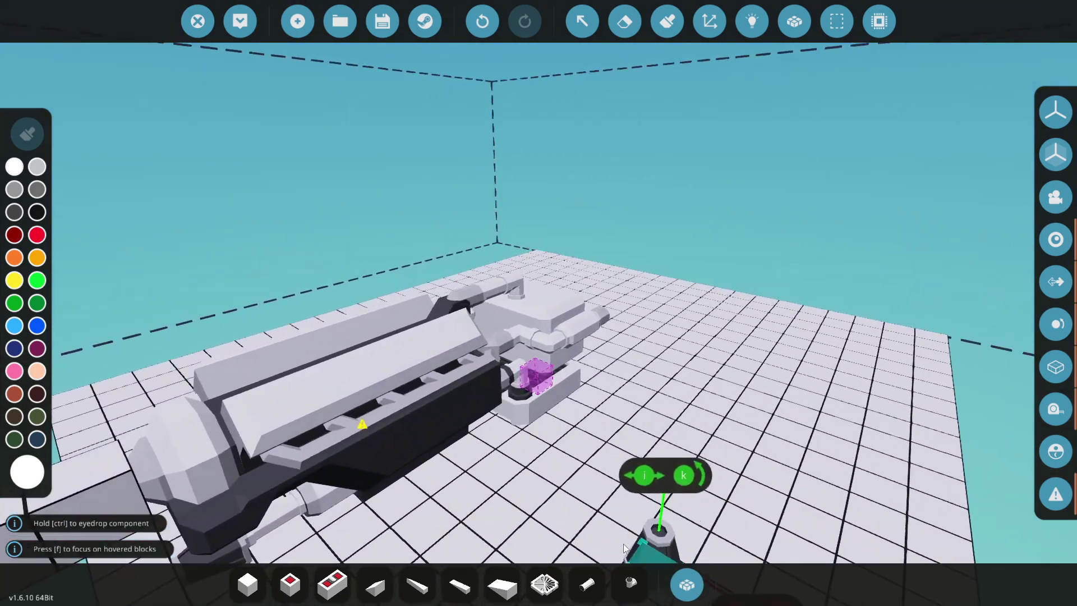
scroll(371, 423, down, 5)
click(686, 585)
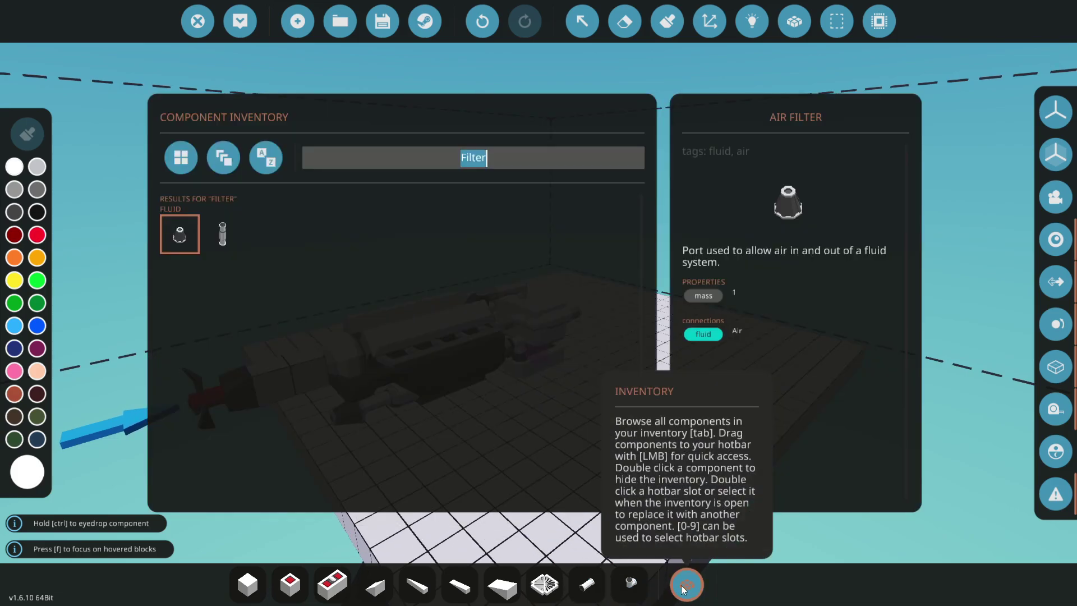
text(Batt)
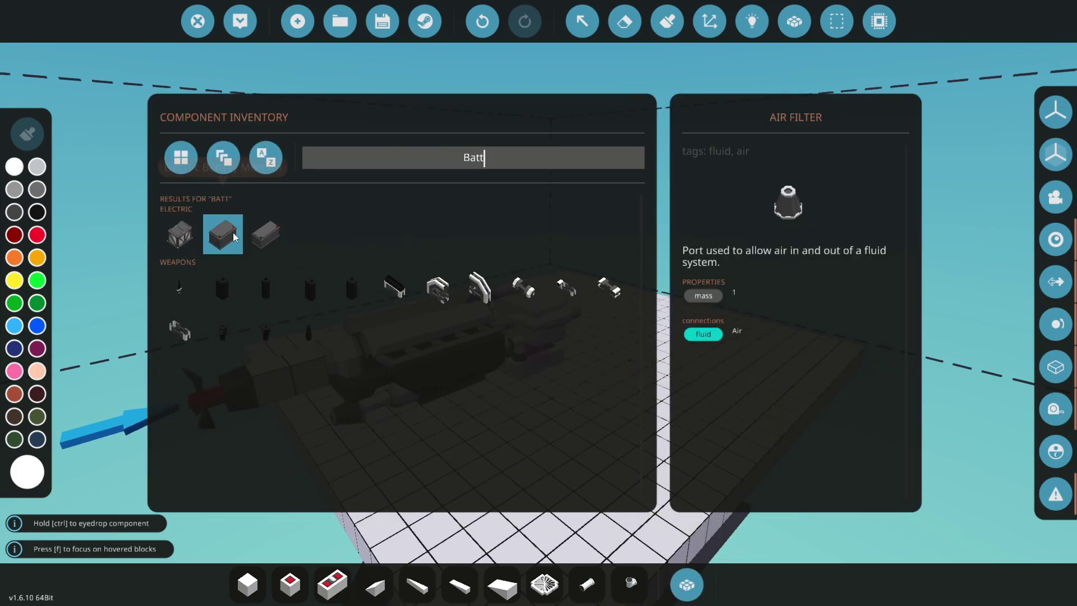
click(221, 234)
click(687, 584)
scroll(713, 403, down, 3)
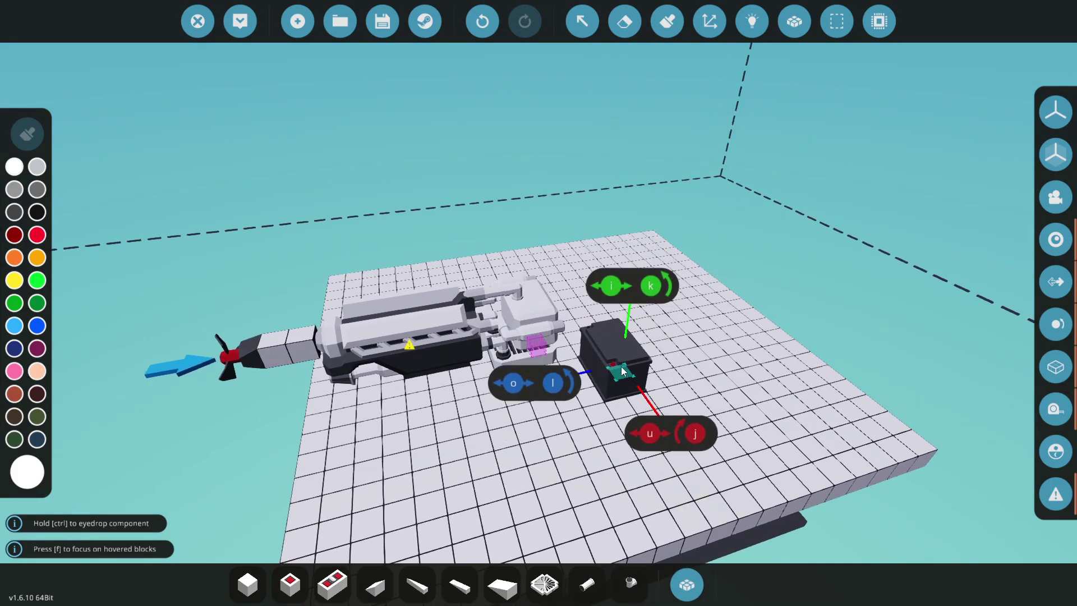
click(649, 411)
click(752, 21)
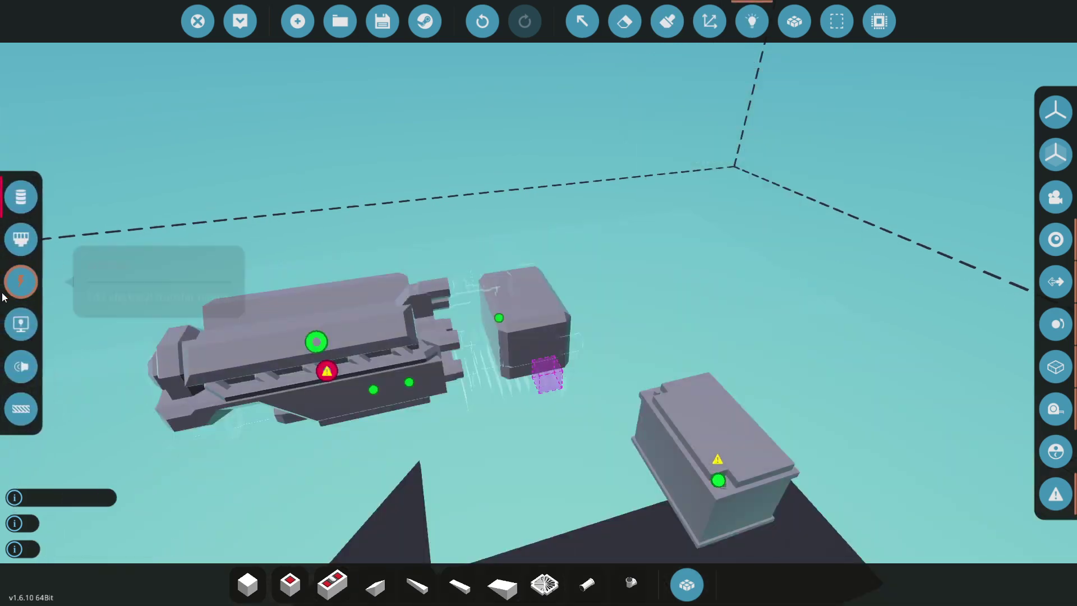
click(329, 373)
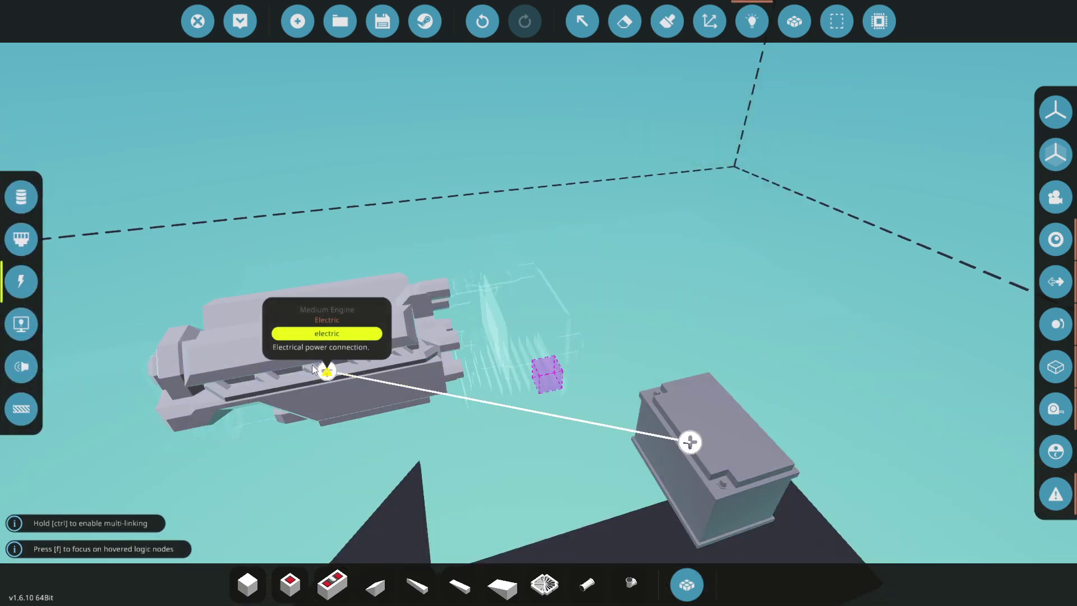
click(23, 194)
Place the throttle/button block and link its button to the engine starter.
click(752, 22)
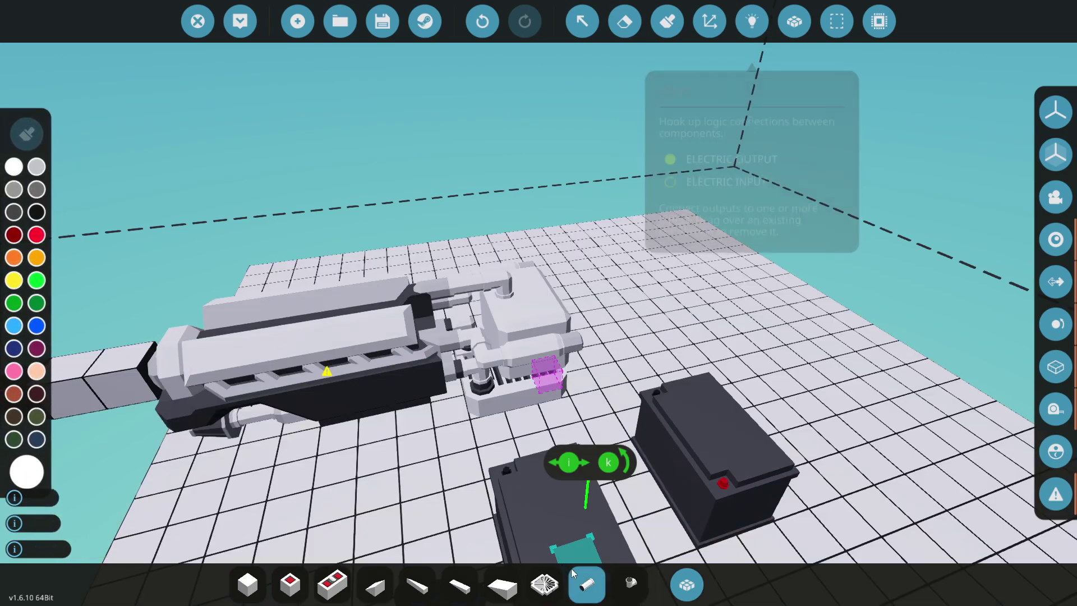
click(290, 584)
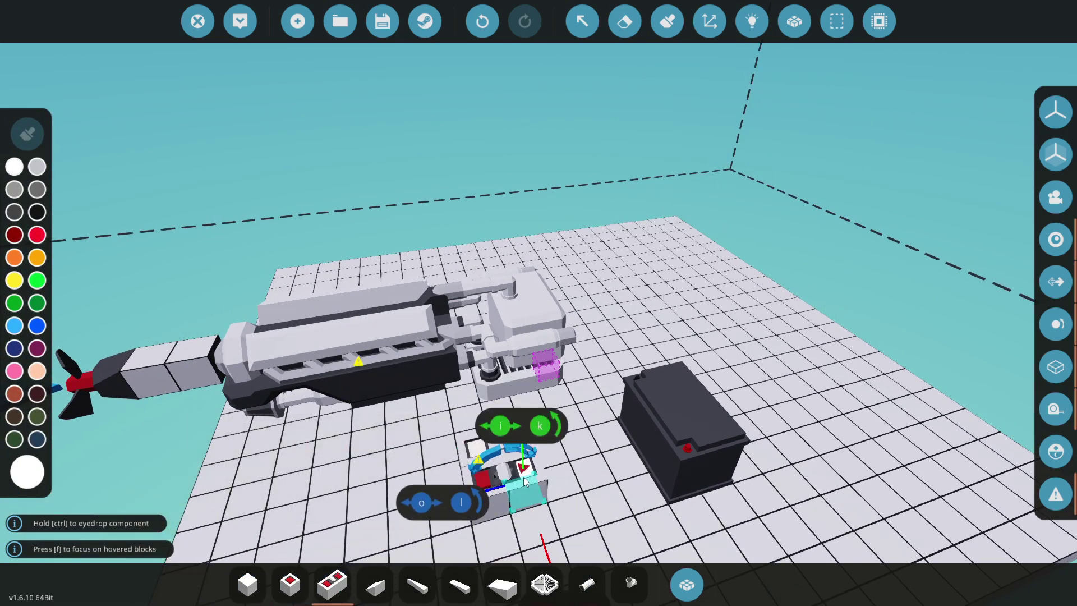
key(w)
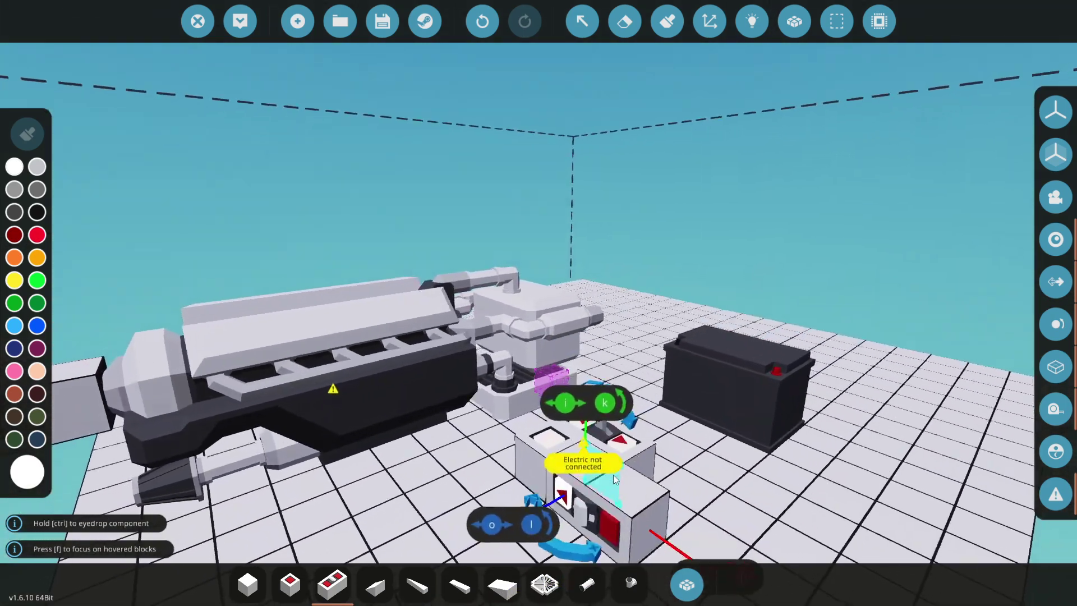
click(751, 21)
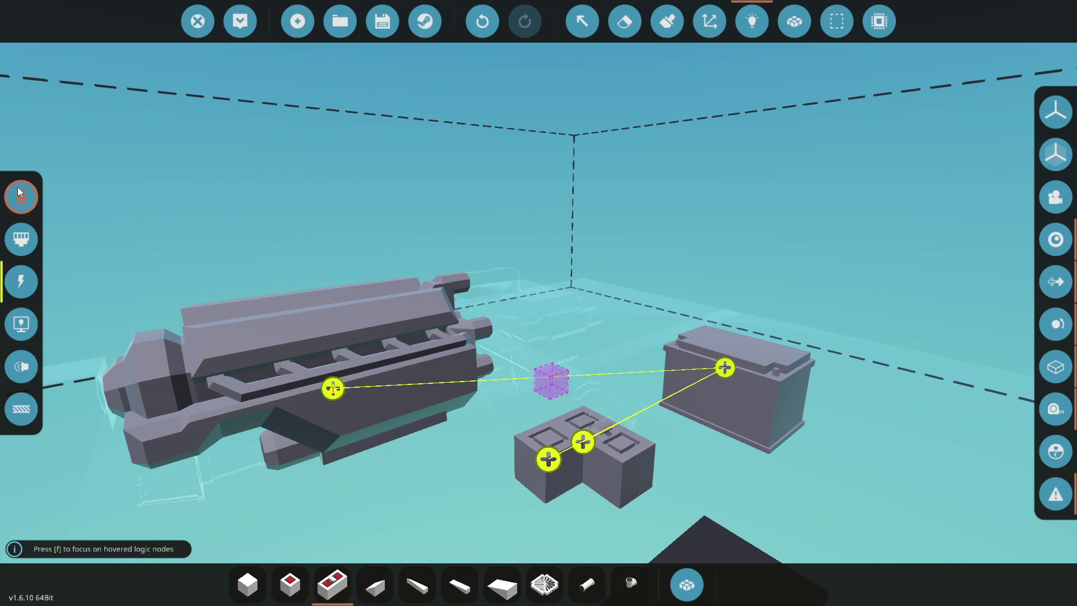
key(s)
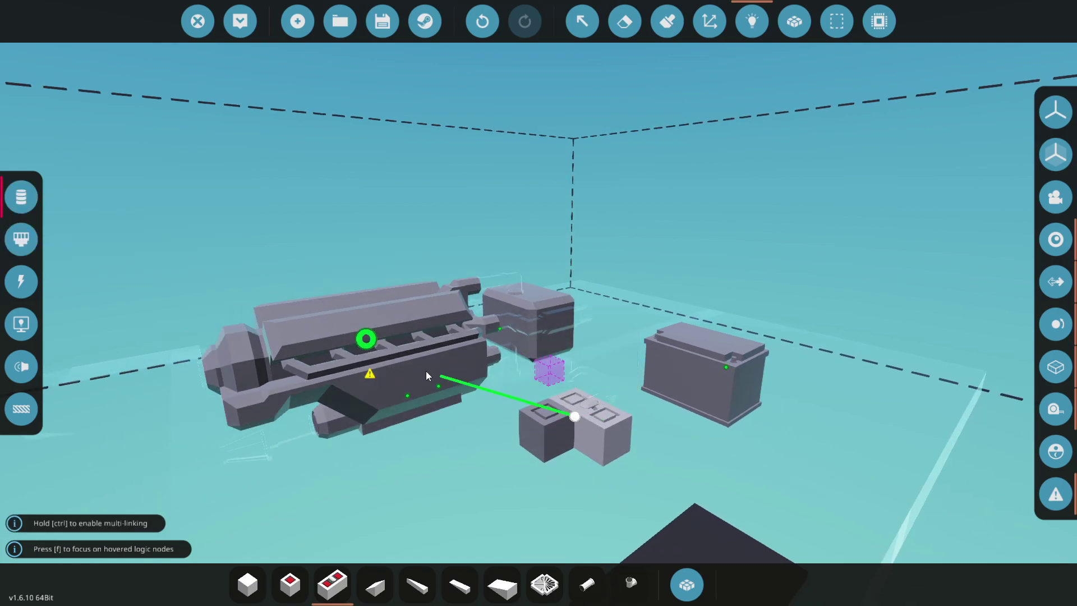
key(w)
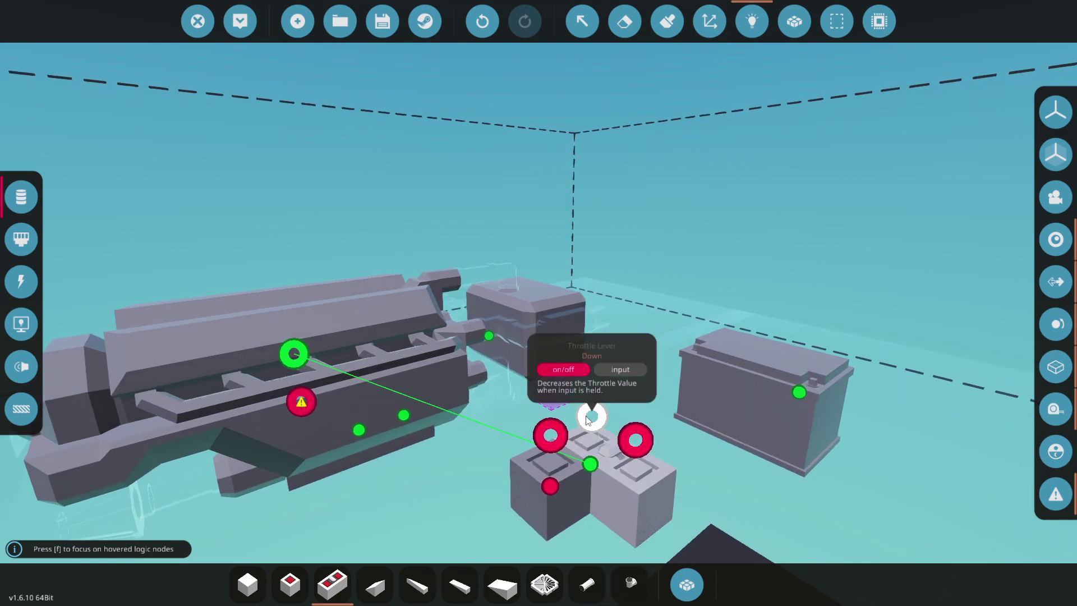
drag(530, 482, 300, 410)
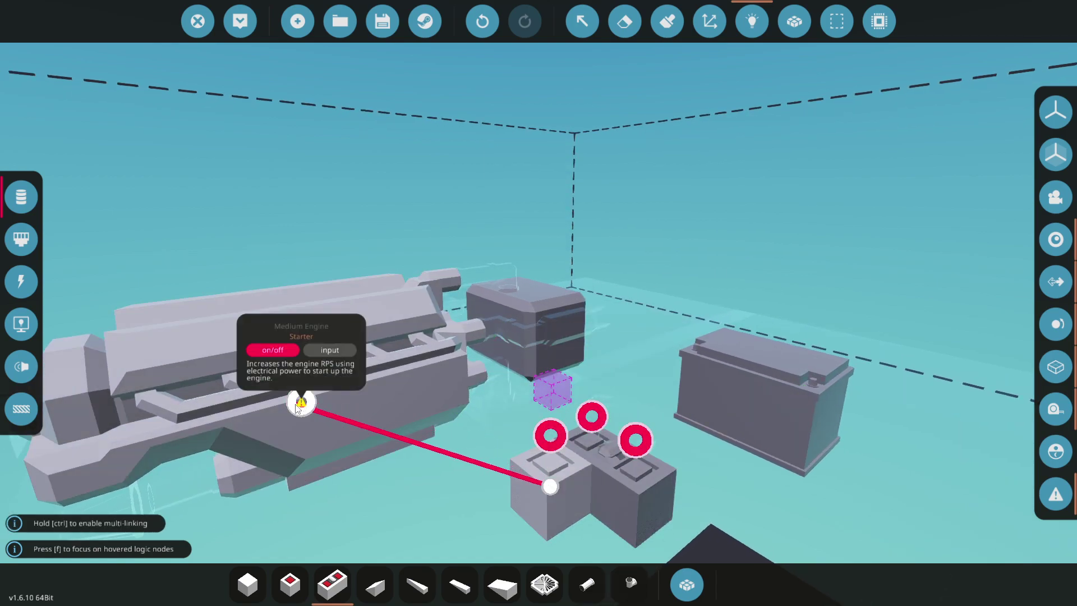
key(s)
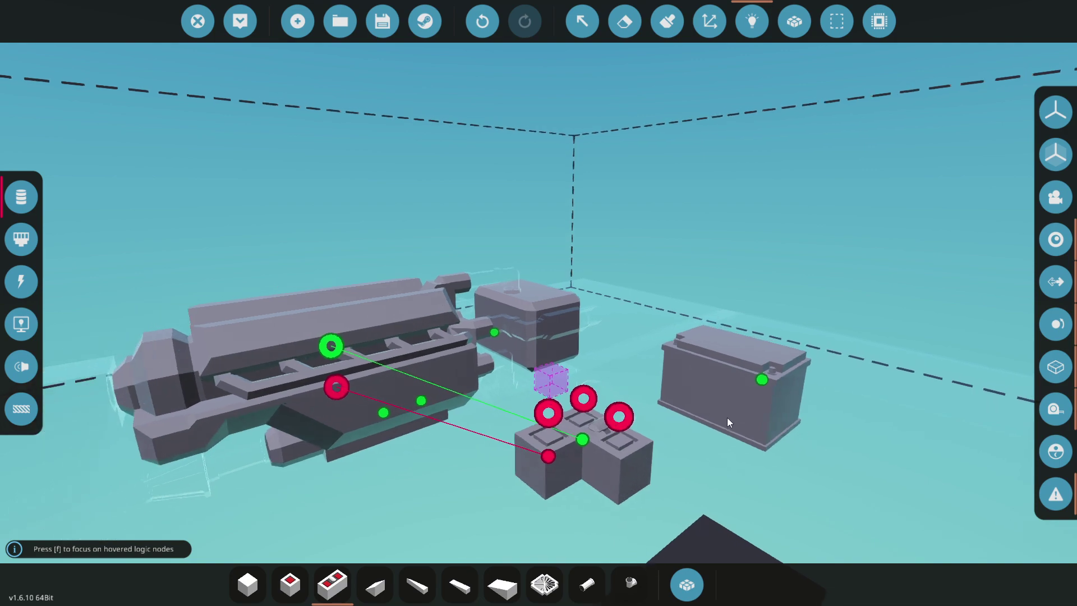
Leave the editor, push the throttle lever up, and respawn after being incapacitated.
click(246, 32)
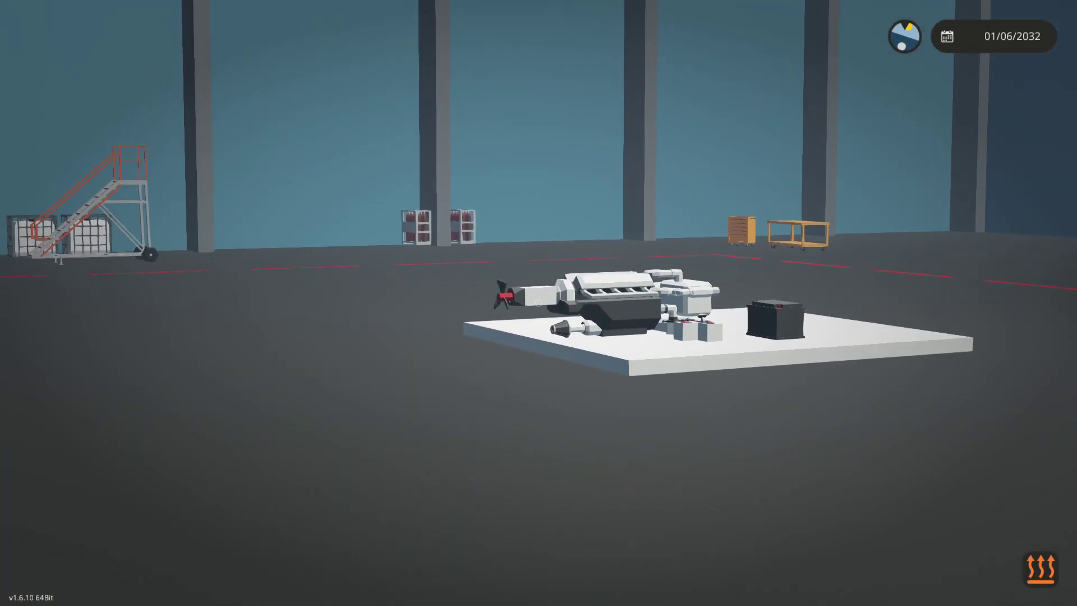
key(w)
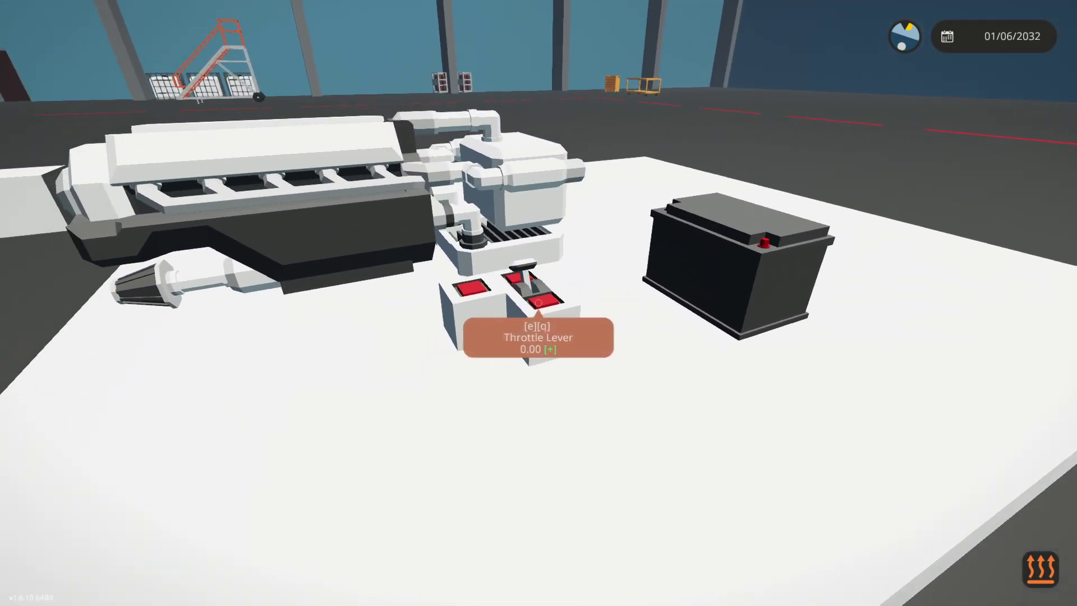
key(w)
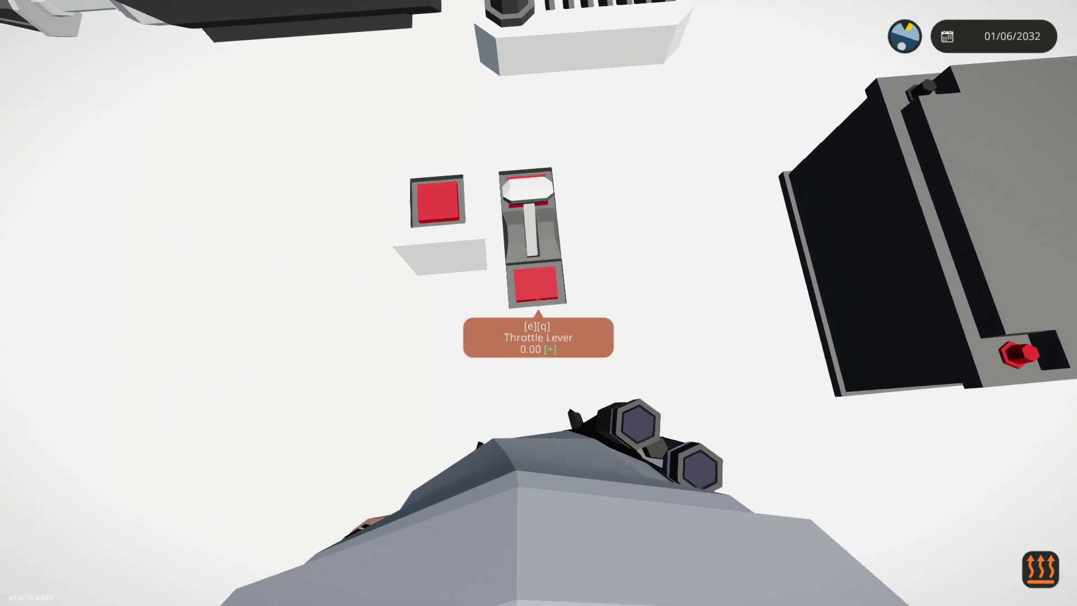
key(e)
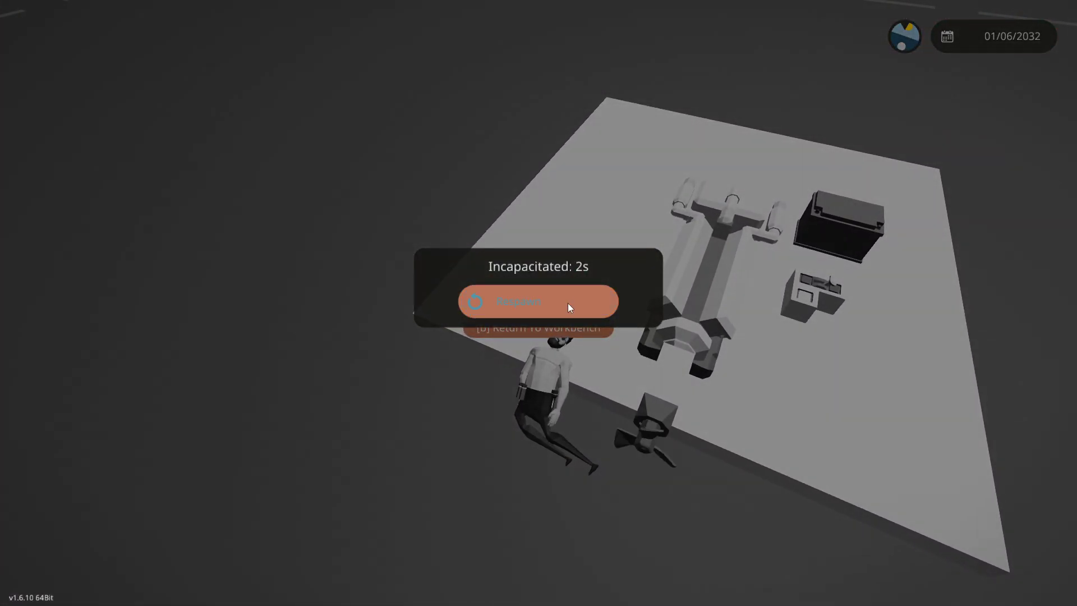
click(568, 304)
Walk back to the workbench, check the Medium Engine's power settings, and respawn the rig.
key(w)
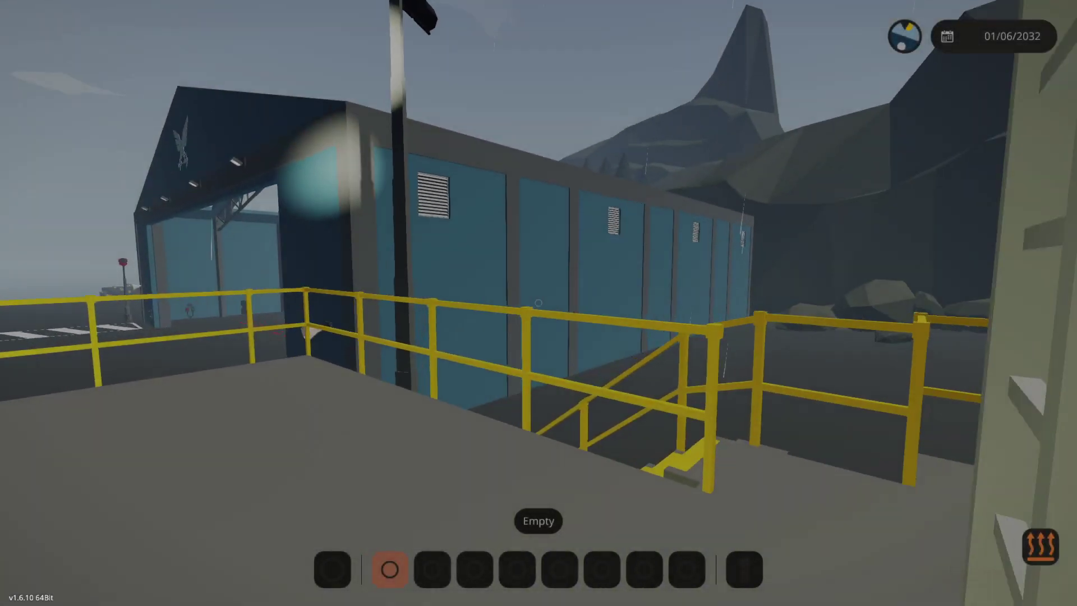
key(w)
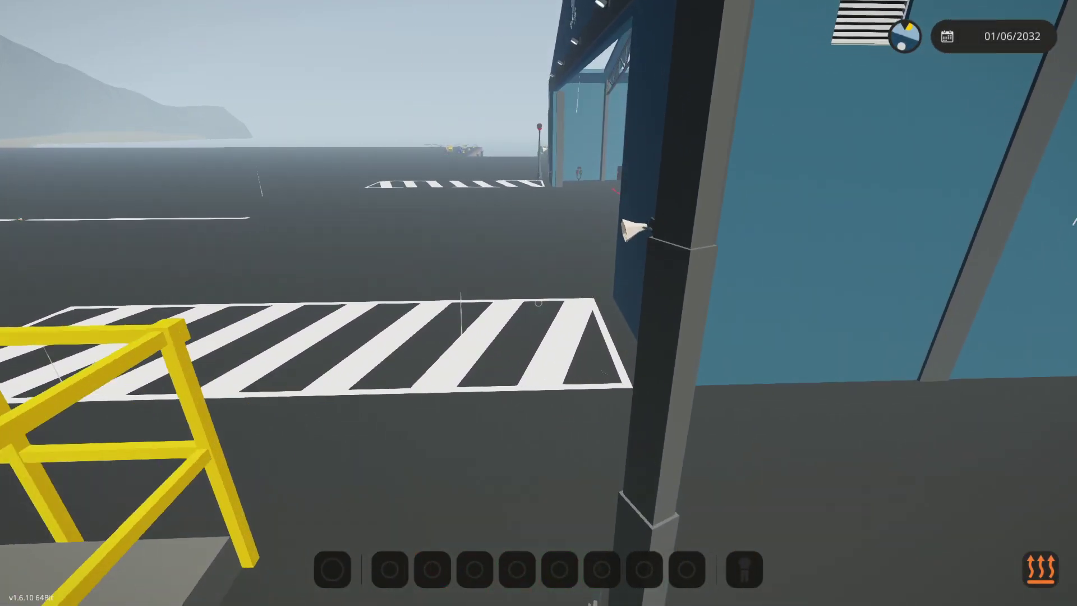
key(w)
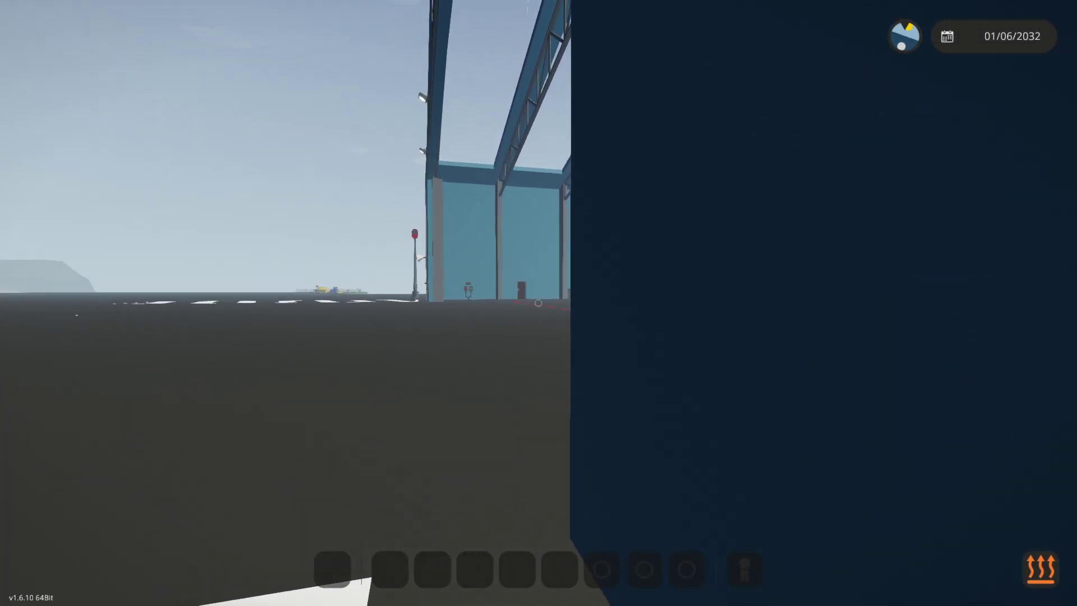
key(w)
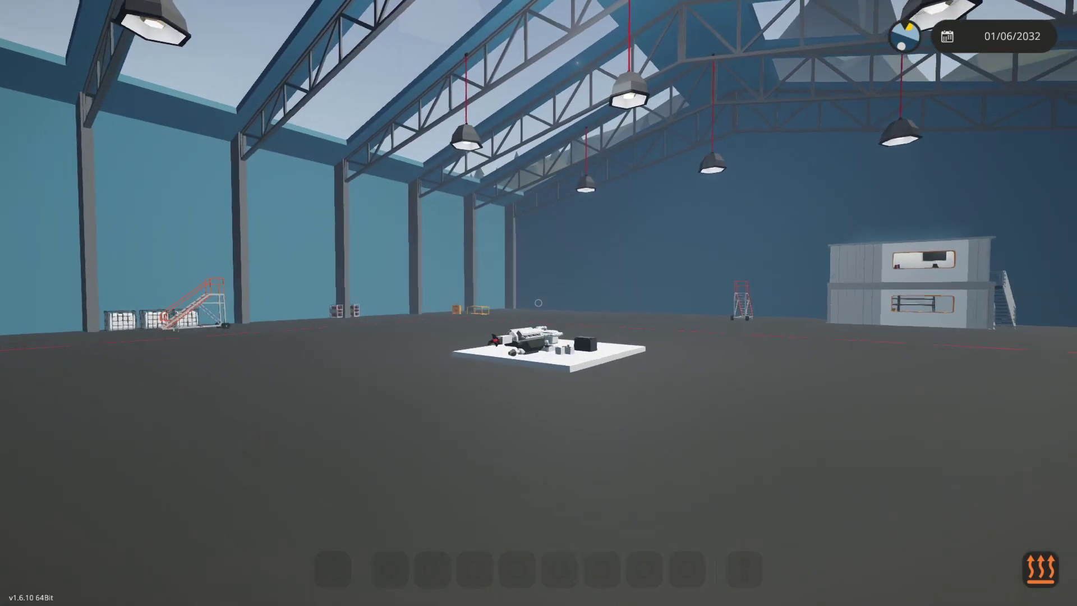
key(w)
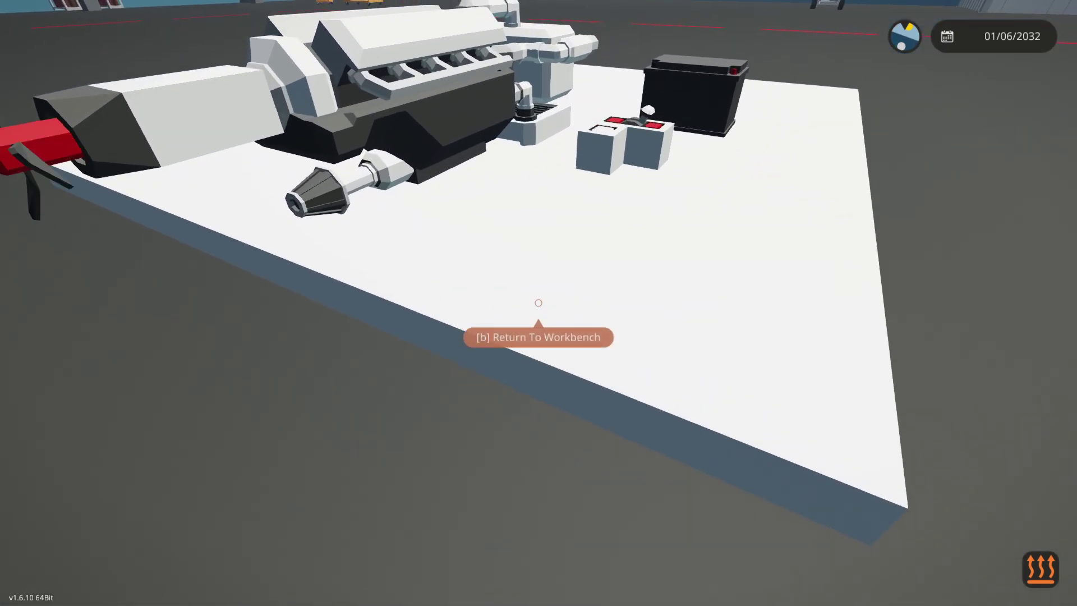
key(b)
click(588, 23)
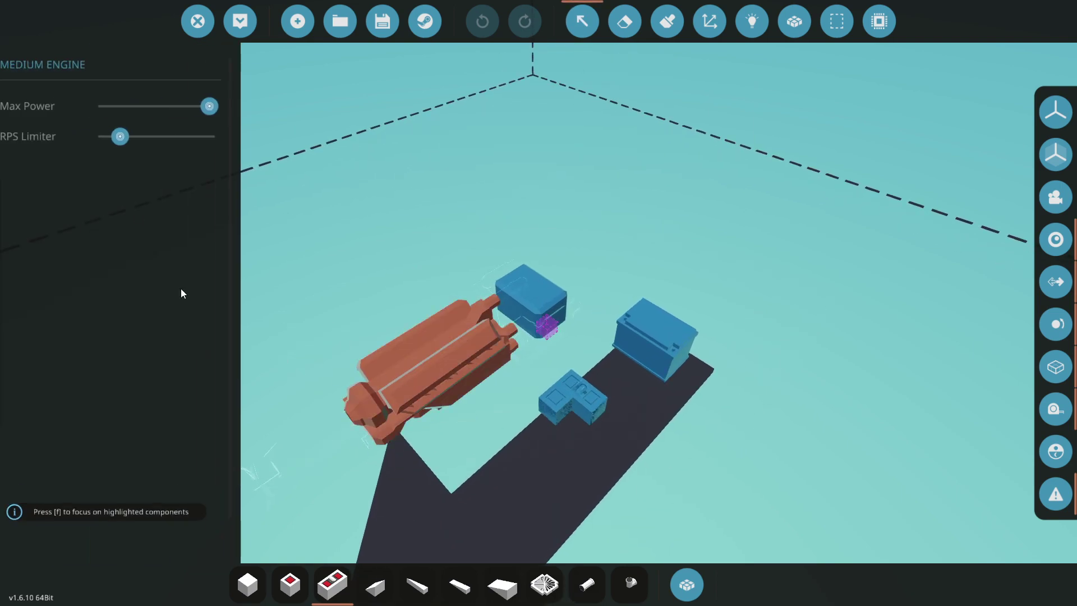
click(240, 21)
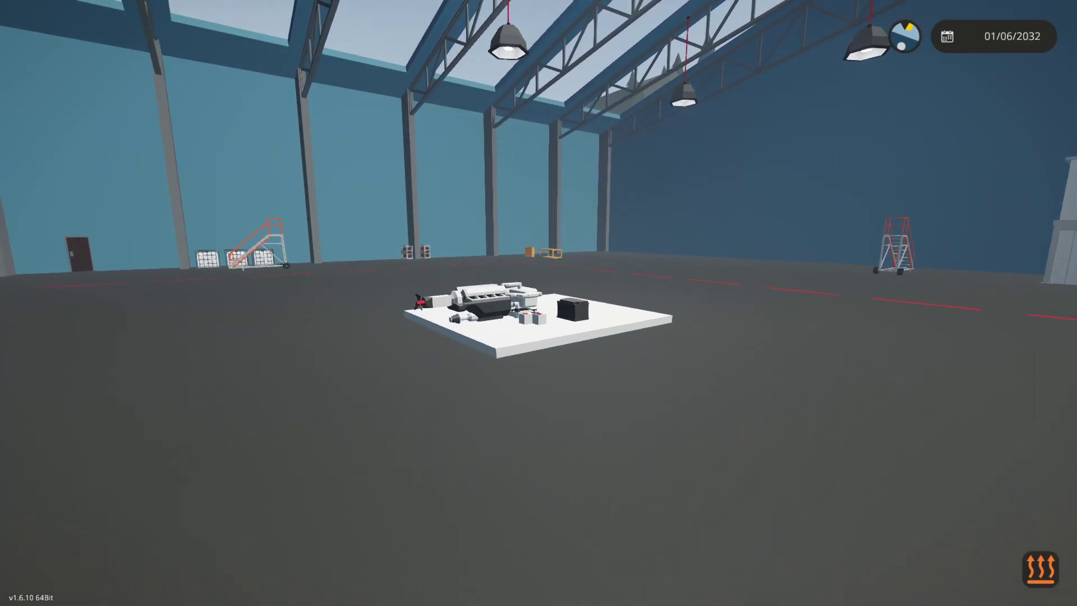
Walk around the running engine, toggling third-person view to inspect propeller and exhaust.
key(w)
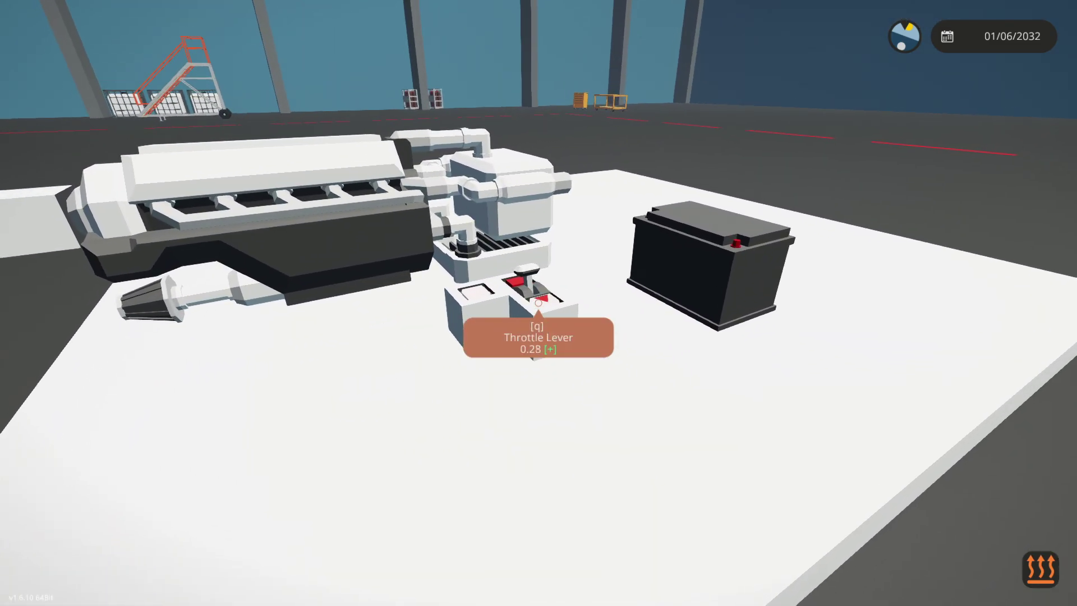
key(s)
key(a)
key(w)
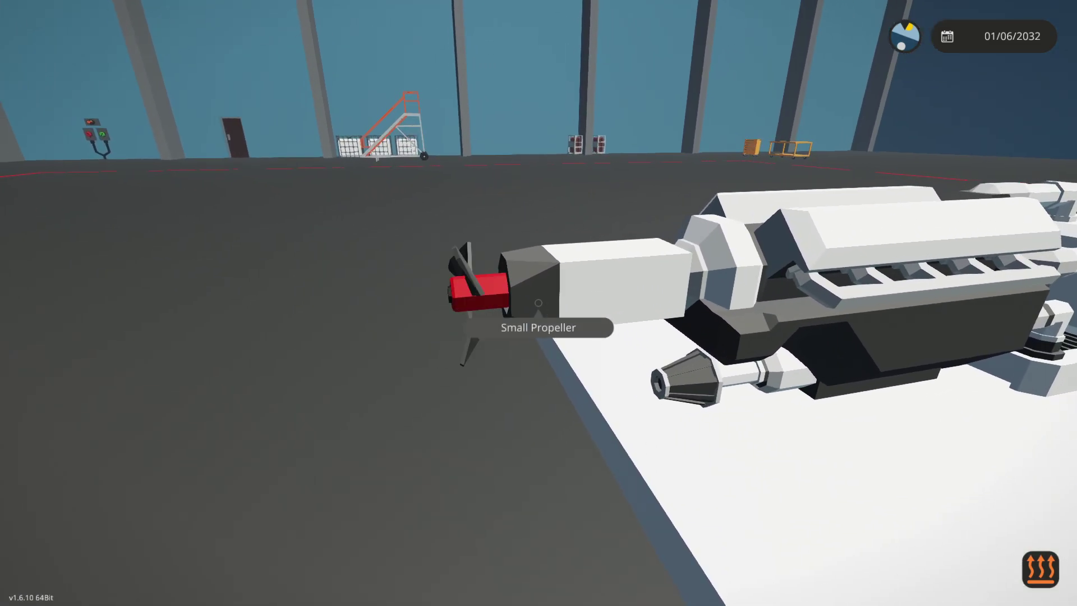
key(v)
key(v)
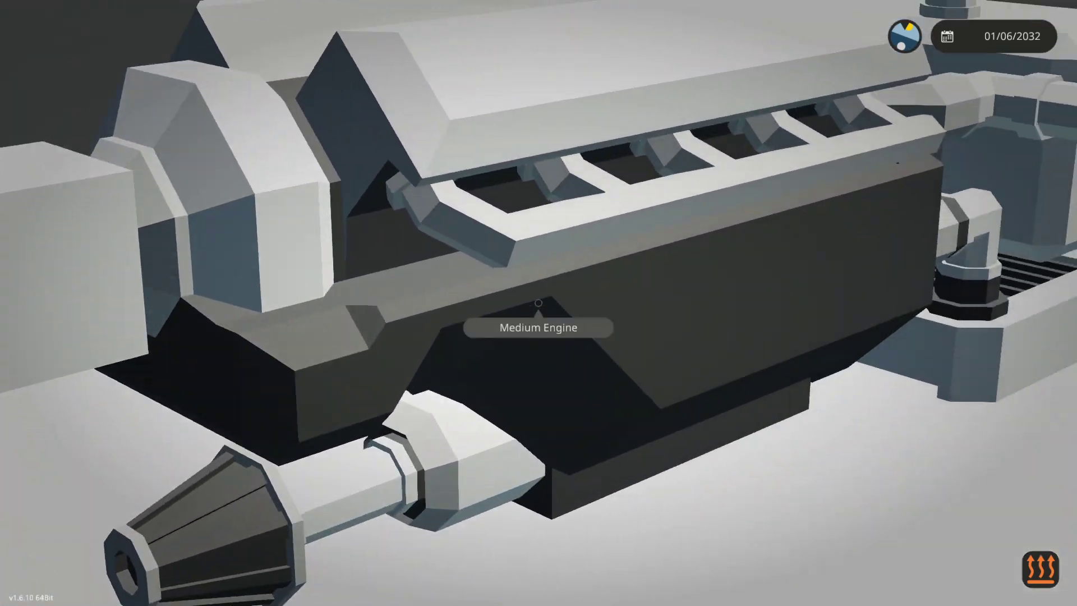
key(v)
key(v)
key(v)
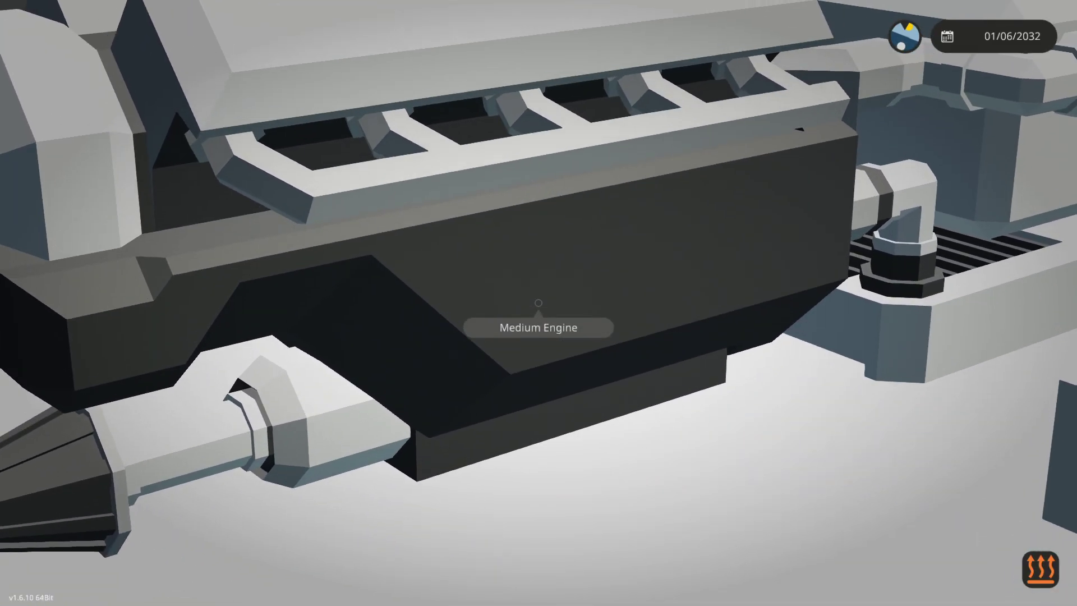
key(v)
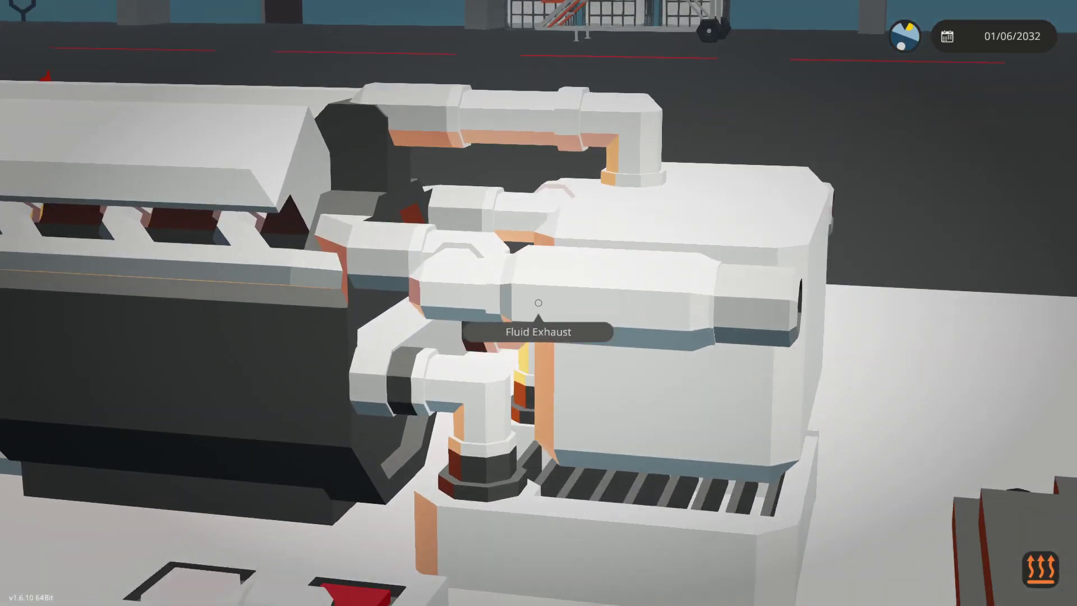
key(a)
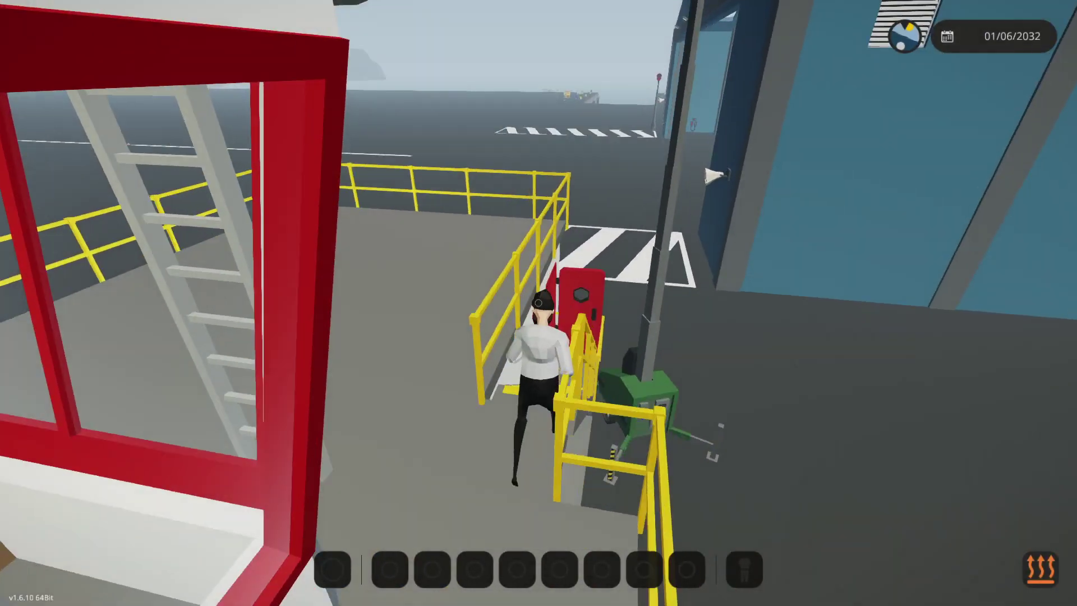
Walk back into the hangar and circle the burning engine rig in third-person view.
key(w)
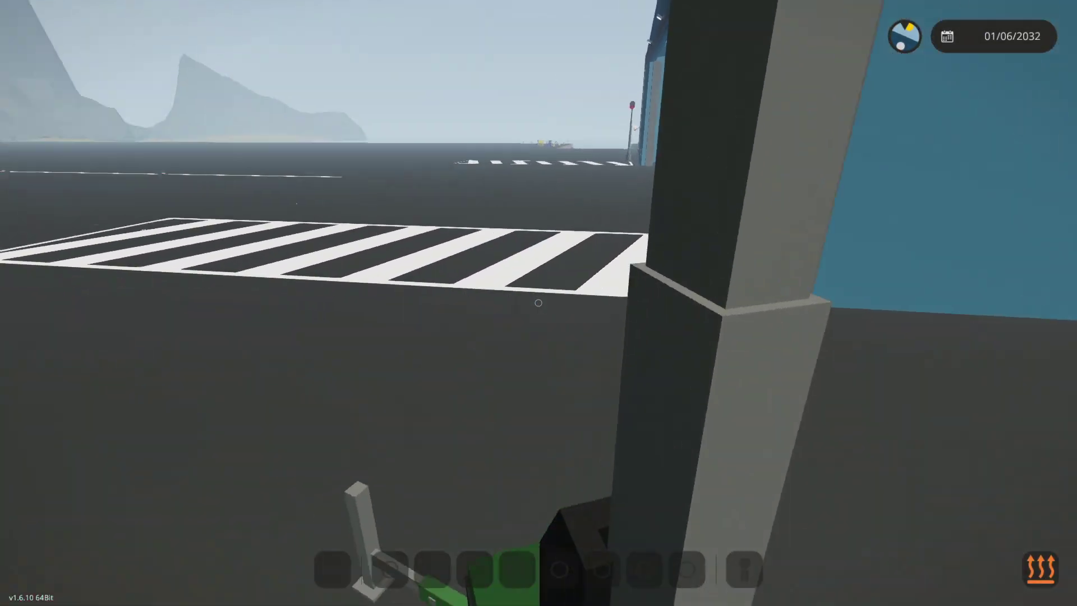
key(w)
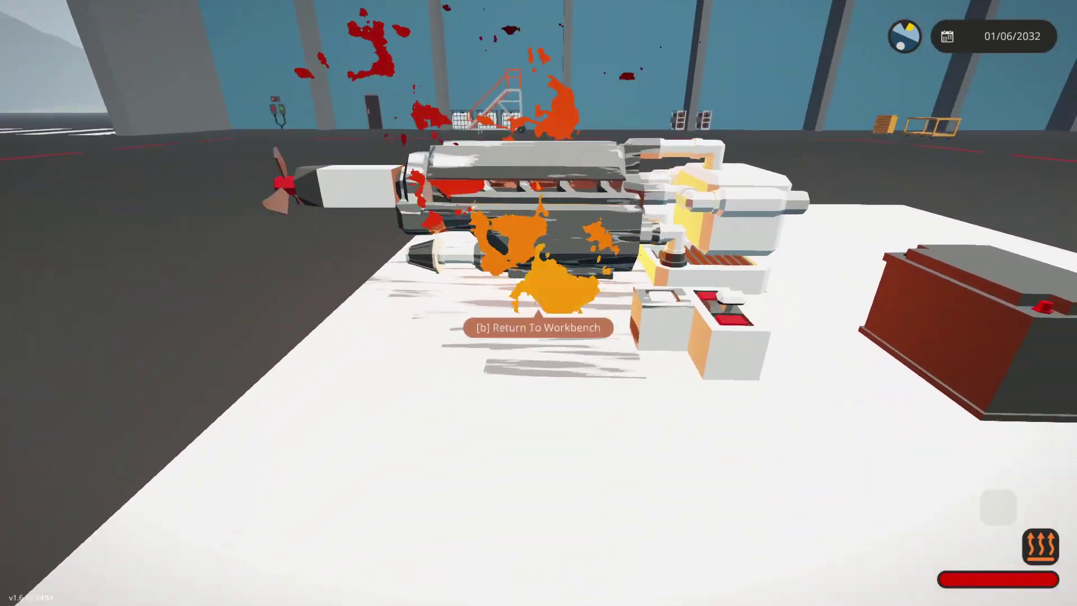
key(d)
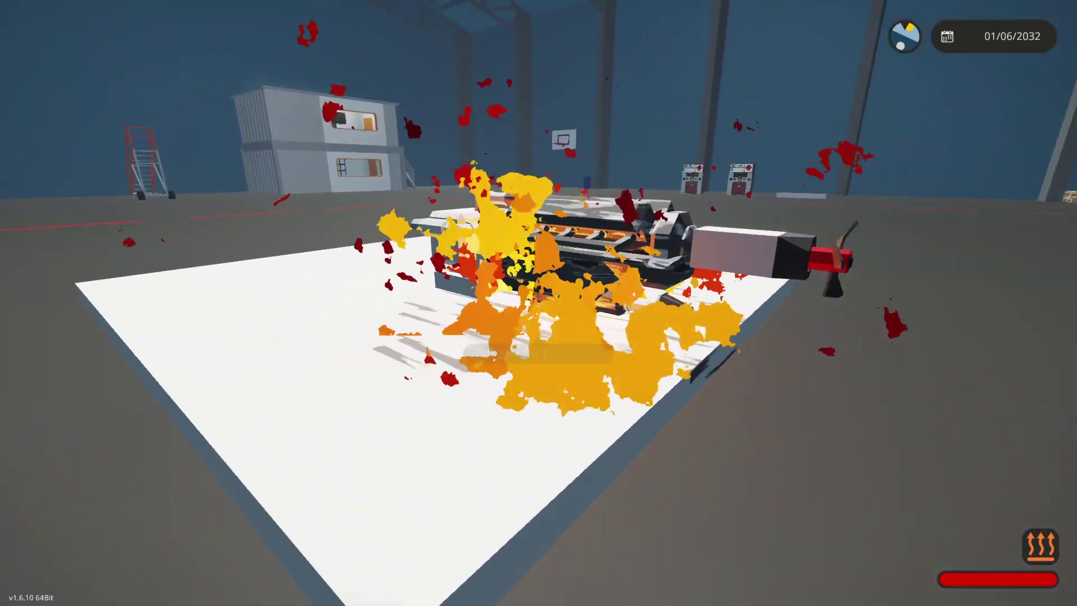
key(w)
key(s)
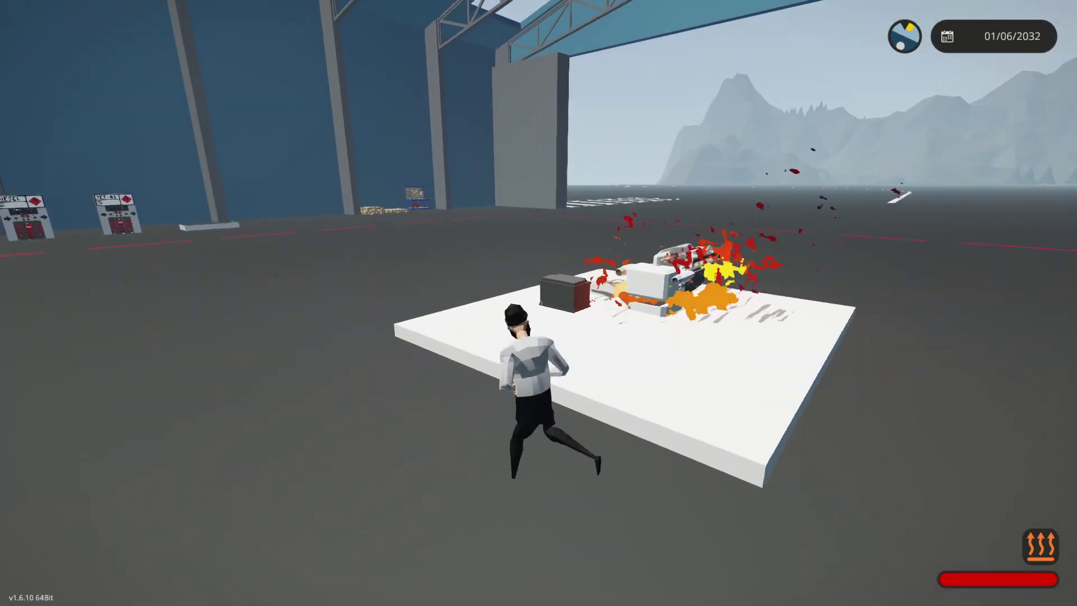
key(w)
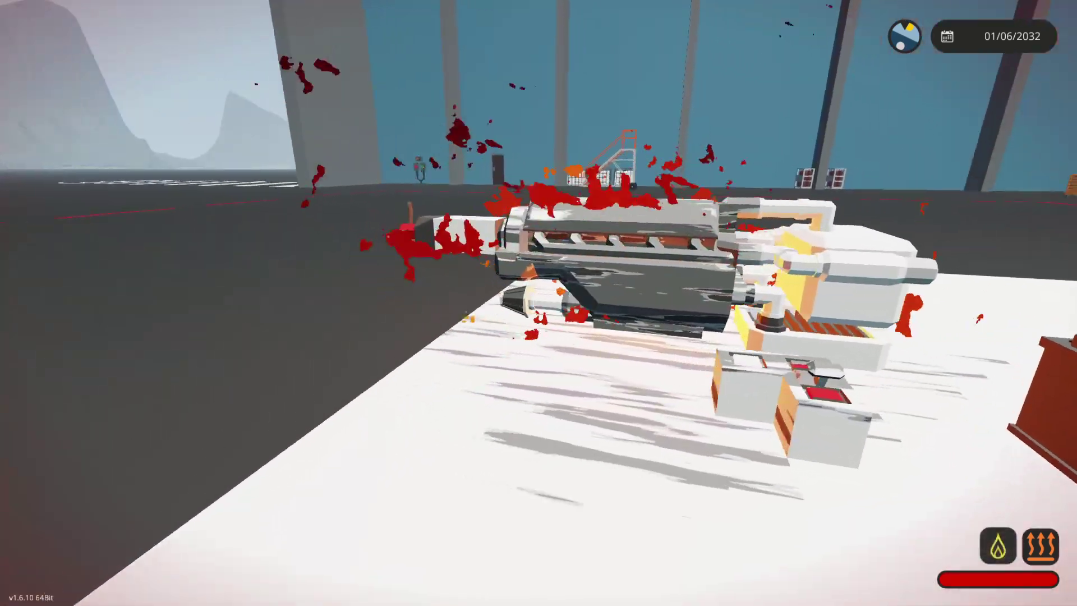
key(w)
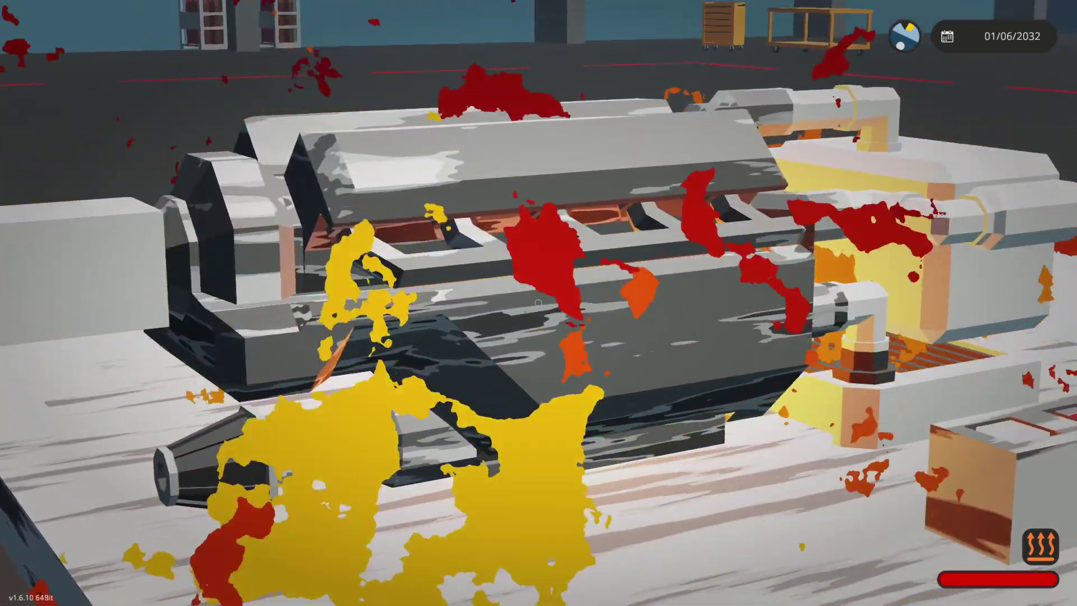
key(s)
key(b)
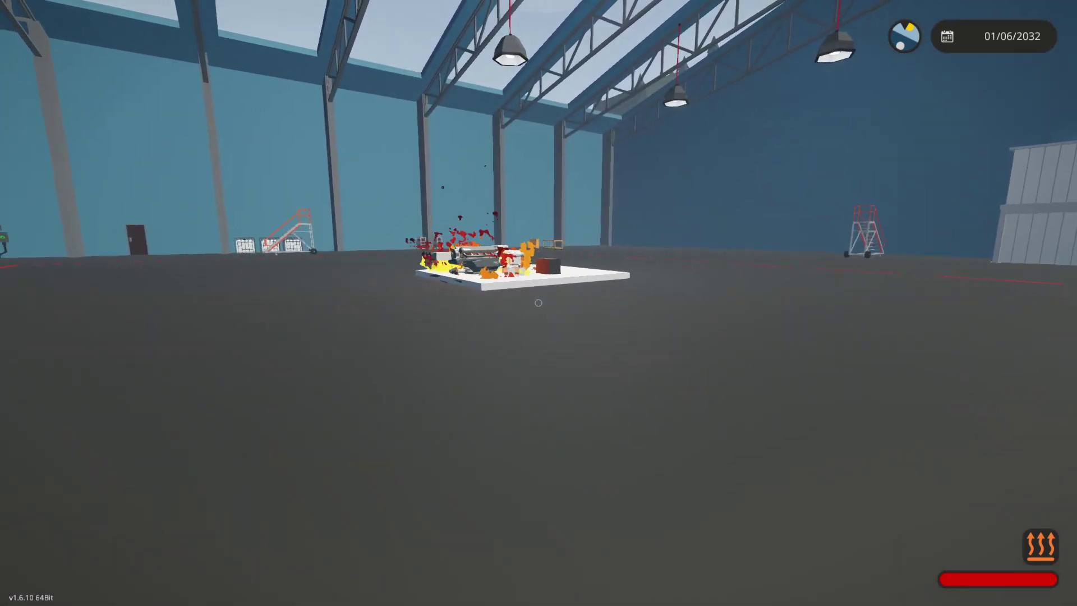
key(w)
key(w)
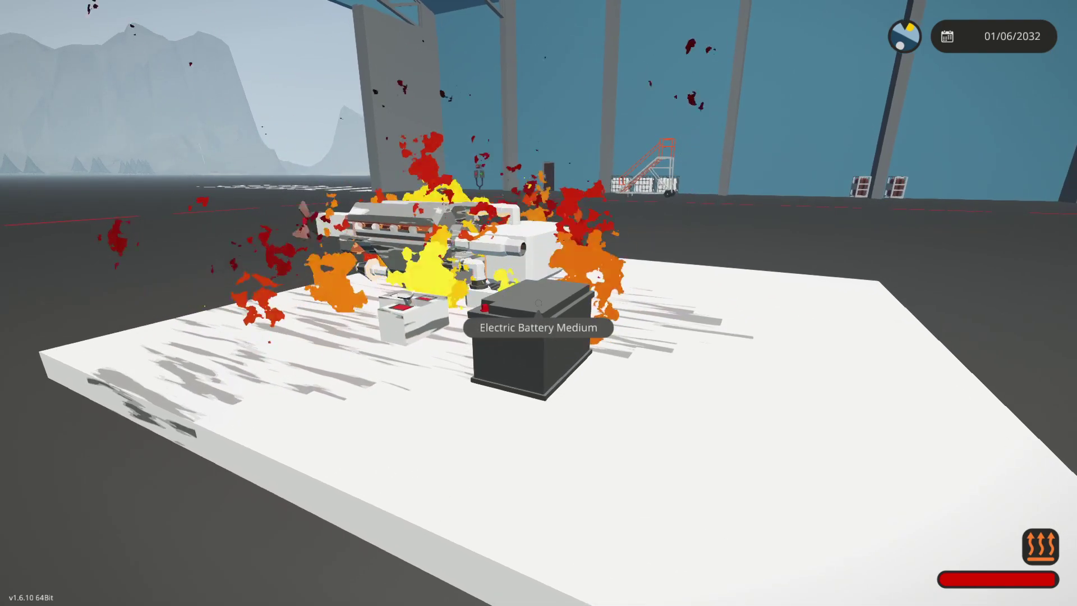
In the editor, place an Equipment Inventory (Pistol) unit beside the throttle blocks.
key(b)
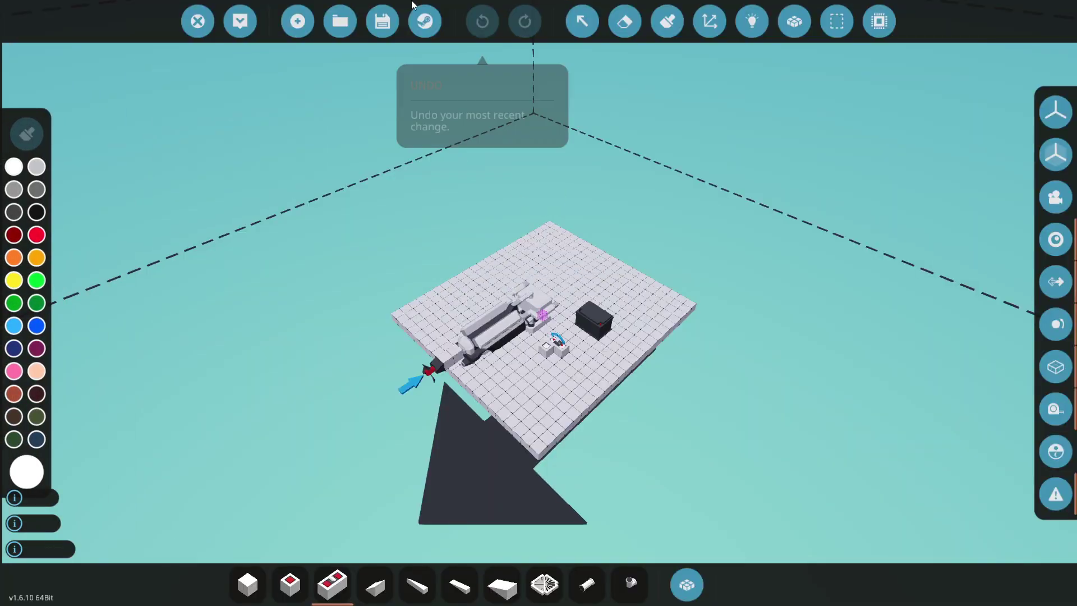
click(339, 19)
click(171, 598)
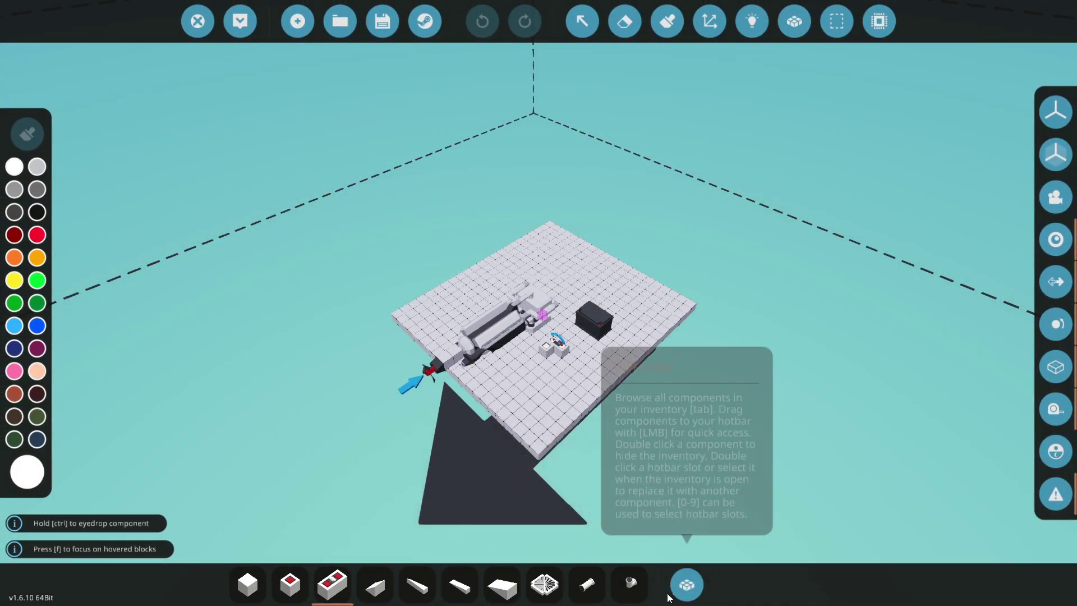
click(687, 584)
key(BackSpace)
text(P)
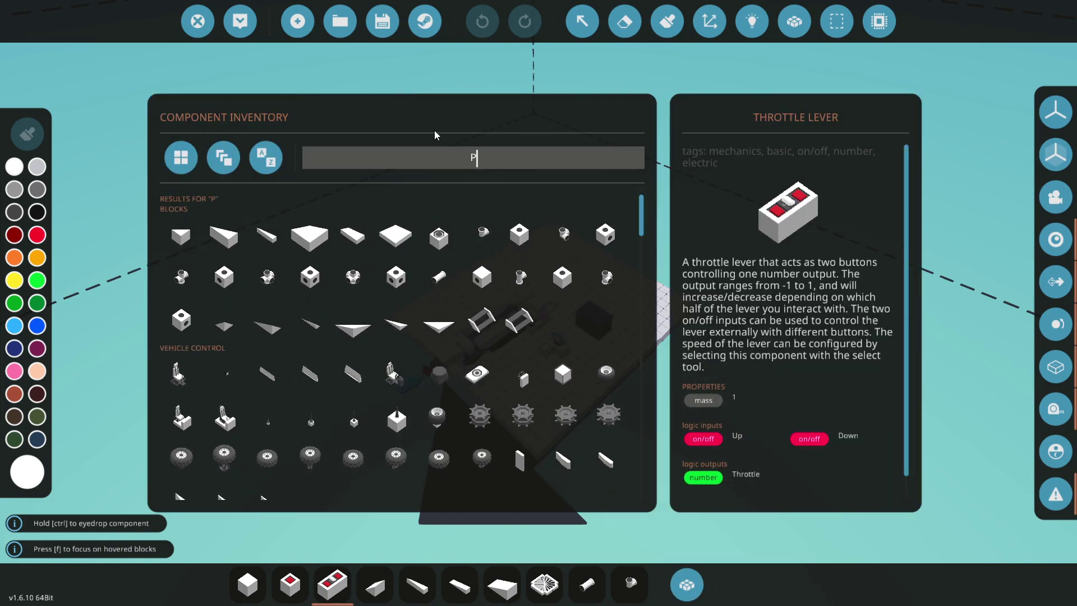
text(istol)
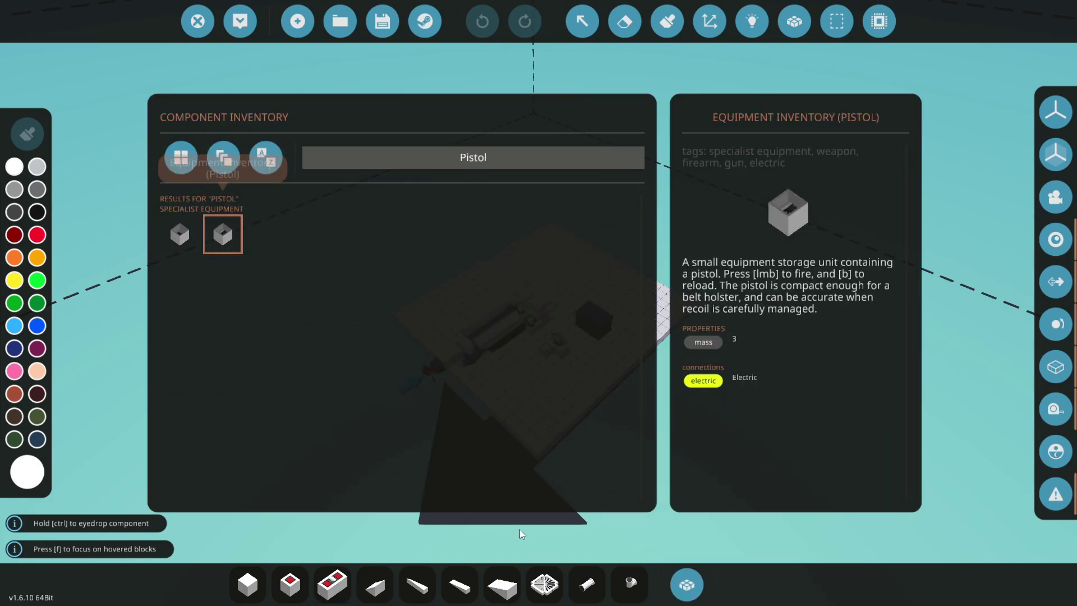
click(687, 584)
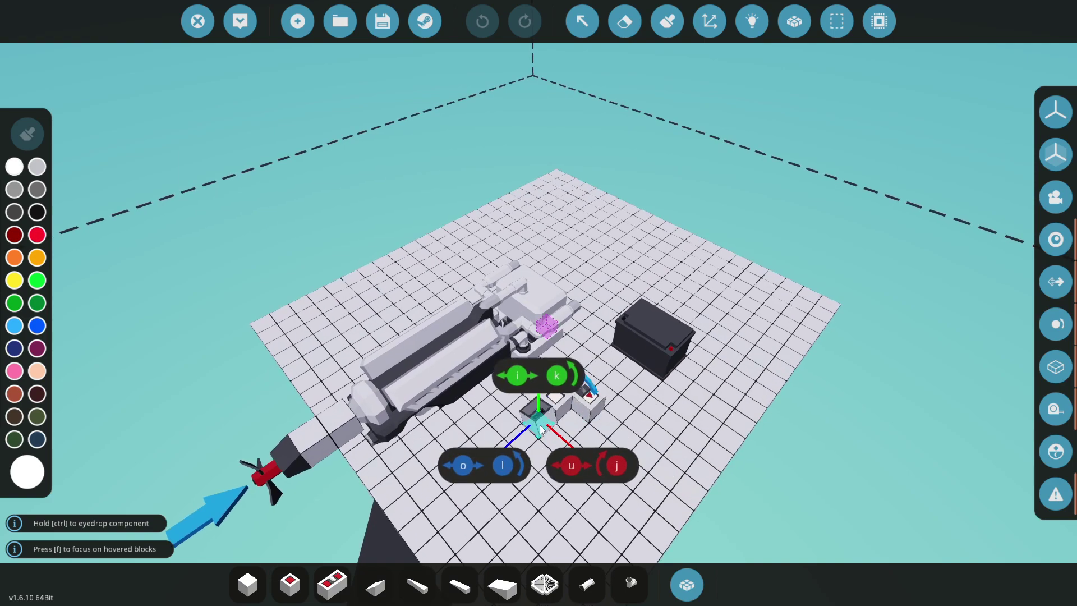
Spawn the vehicle, equip the pistol from hotbar slot 1 and shoot the engine.
click(240, 21)
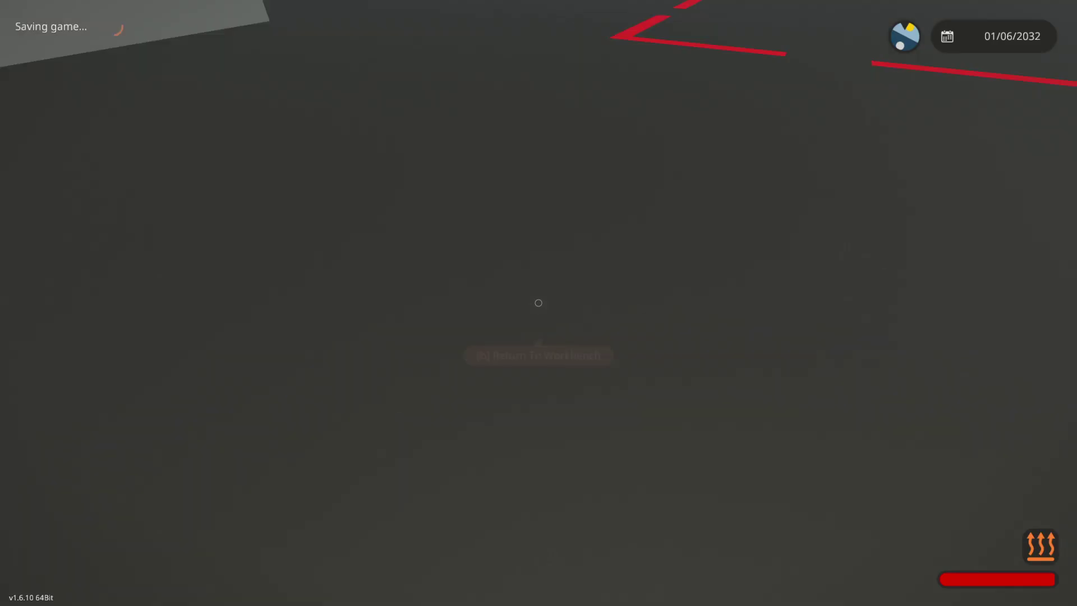
key(w)
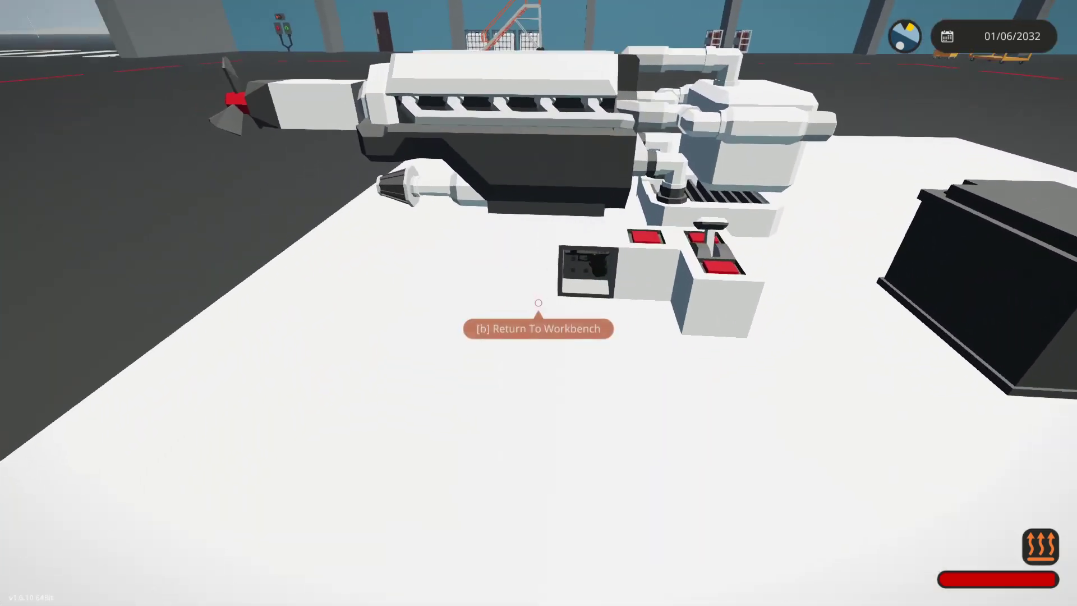
key(1)
click(538, 303)
click(539, 303)
click(539, 304)
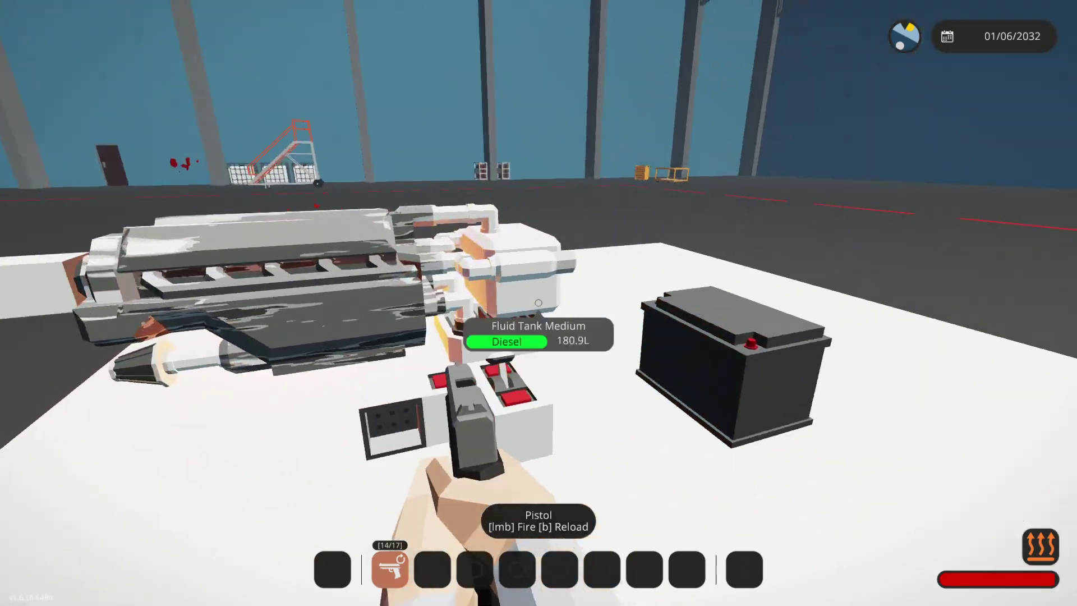
Shoot the battery and propeller until the pistol is empty.
click(539, 304)
click(539, 304)
key(s)
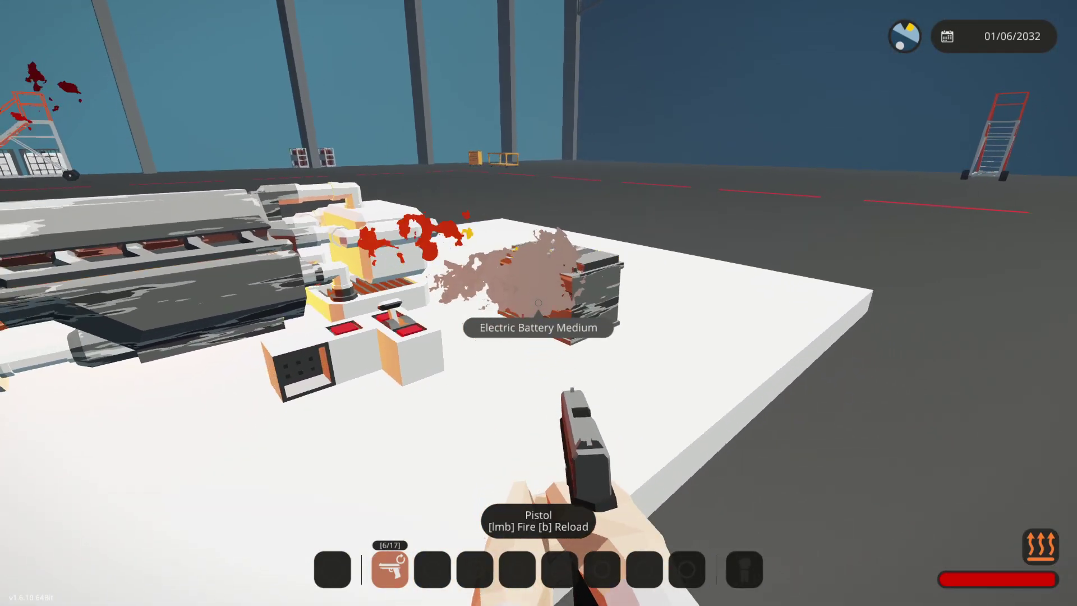
click(538, 303)
click(539, 303)
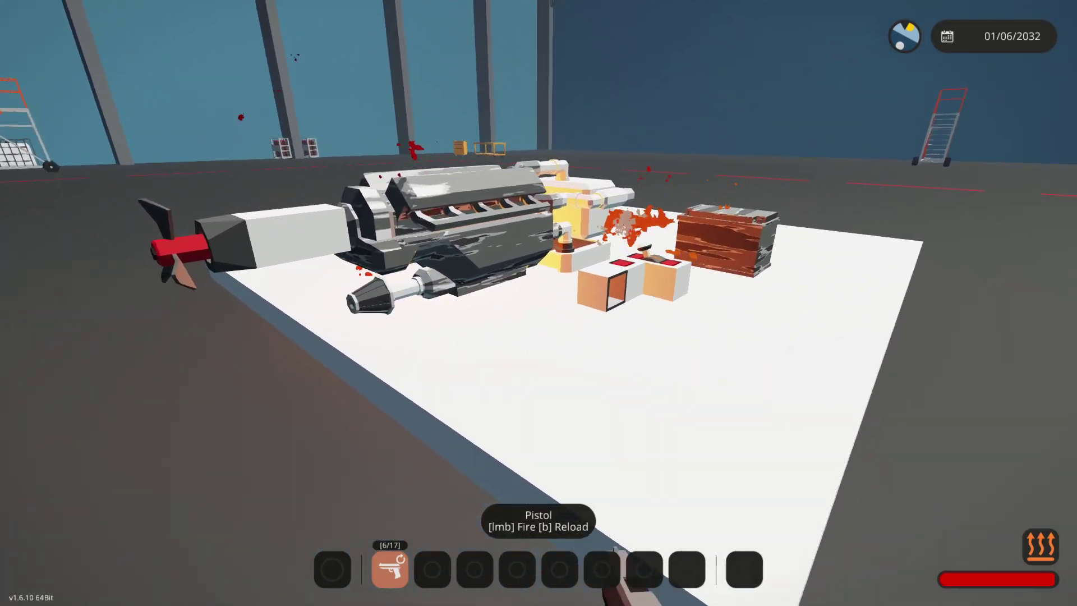
click(539, 303)
click(538, 304)
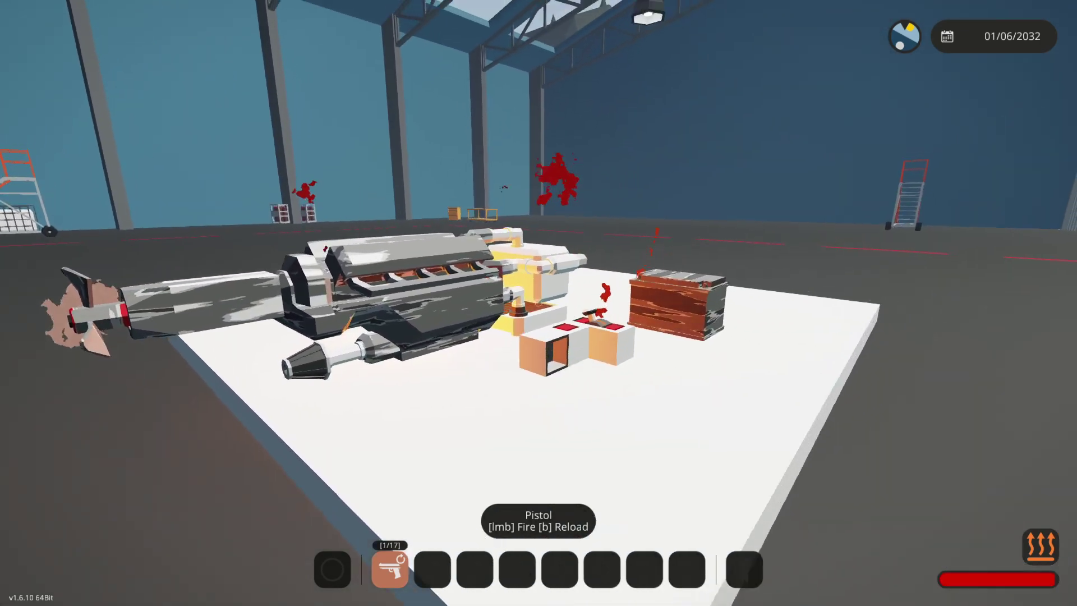
key(w)
click(539, 303)
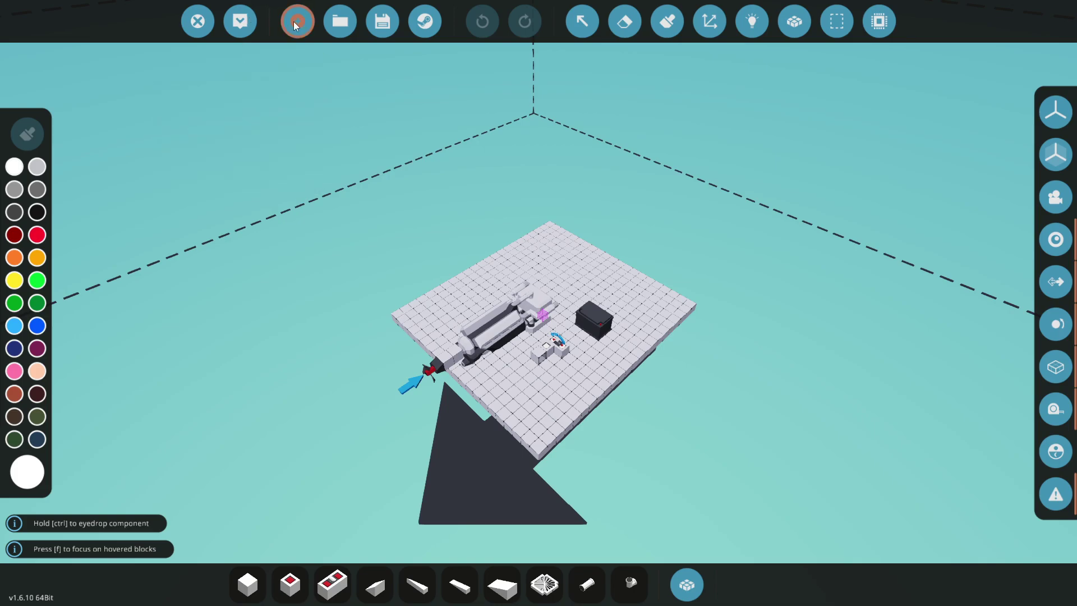
key(f)
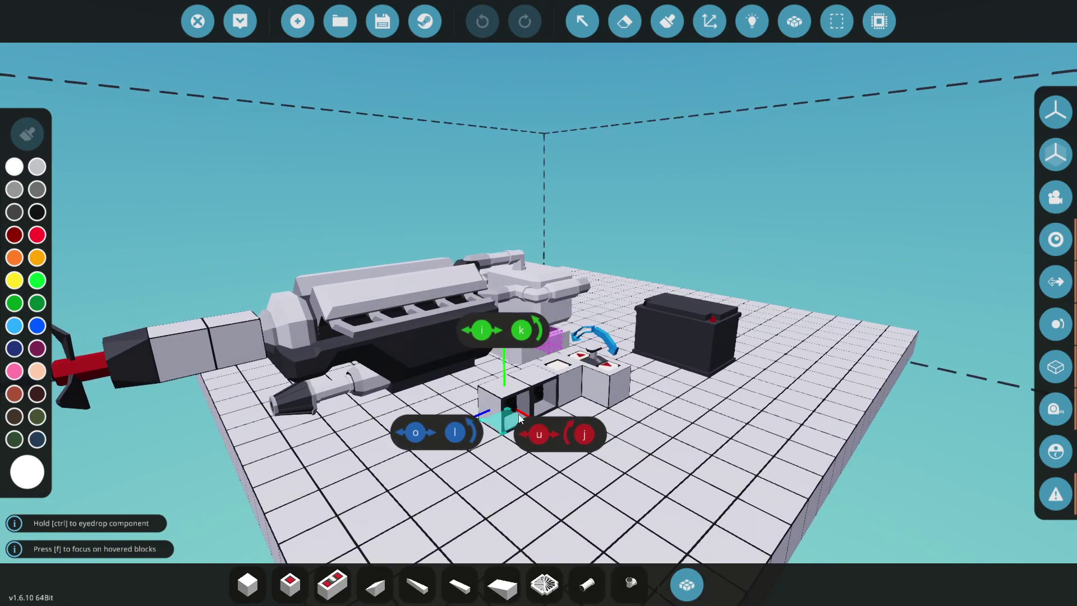
Respawn the vehicle, walk up to it and shoot the battery and engine.
click(249, 37)
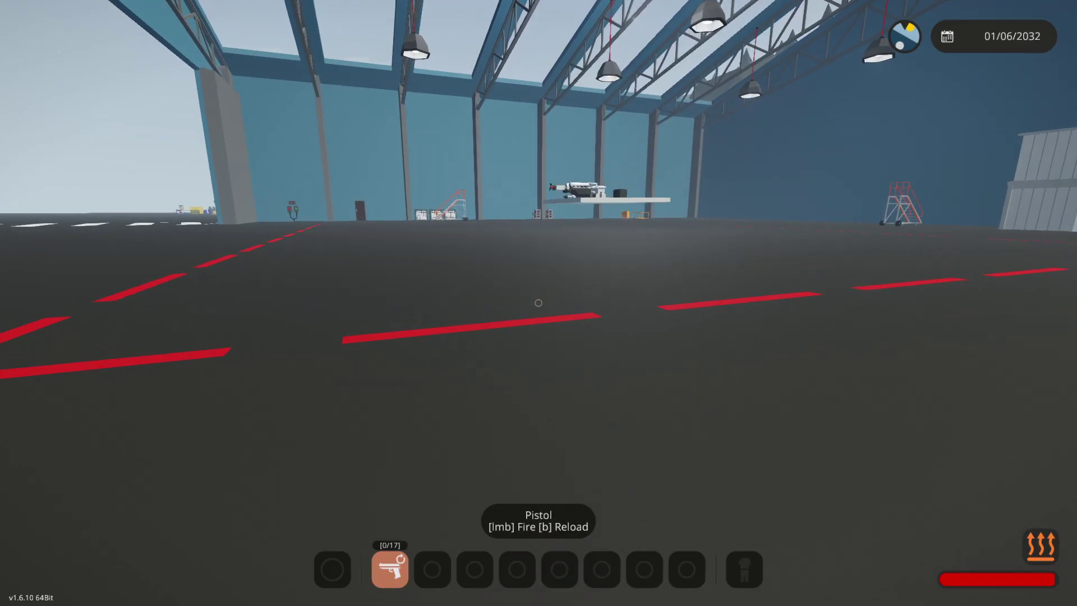
key(w)
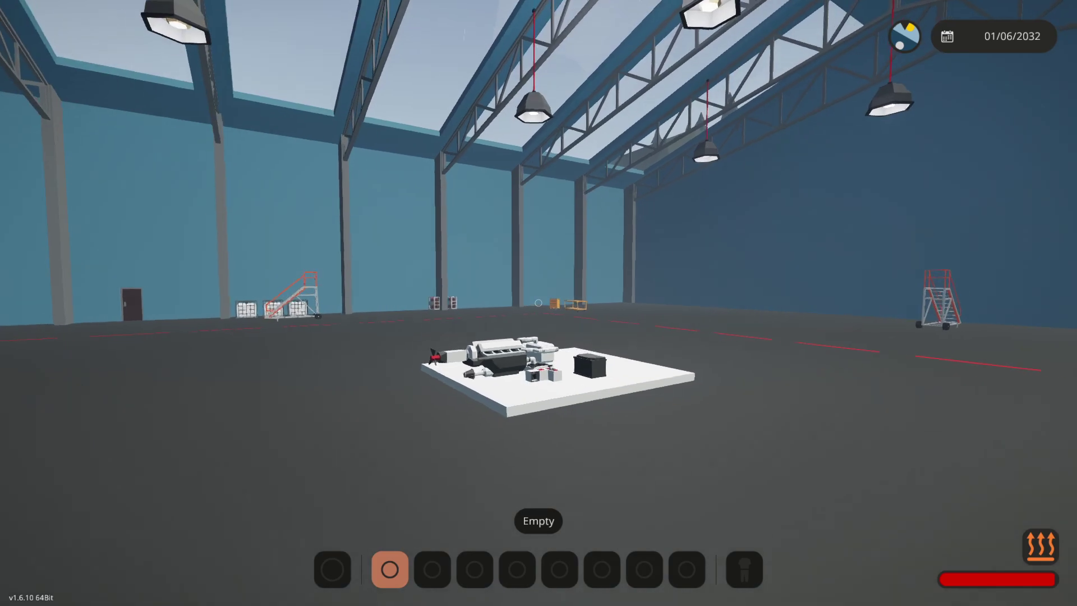
key(w)
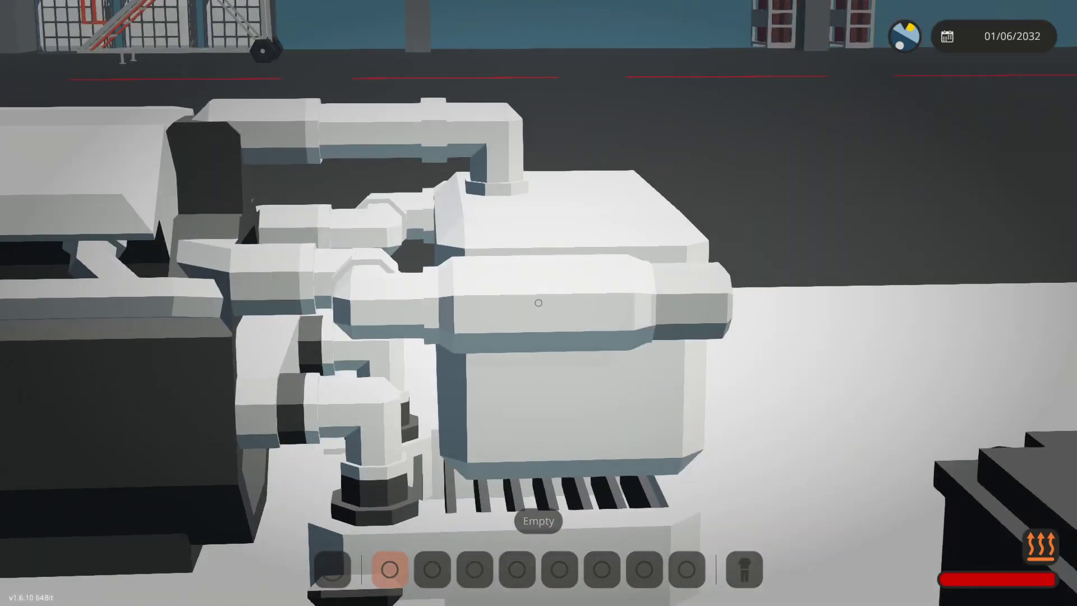
key(s)
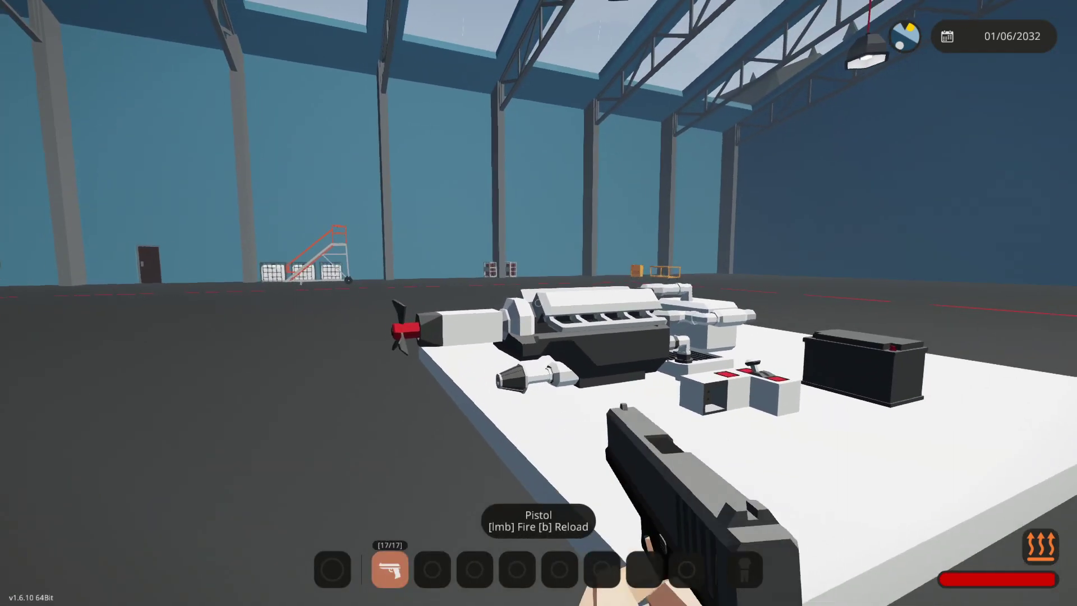
click(539, 303)
click(539, 304)
click(540, 303)
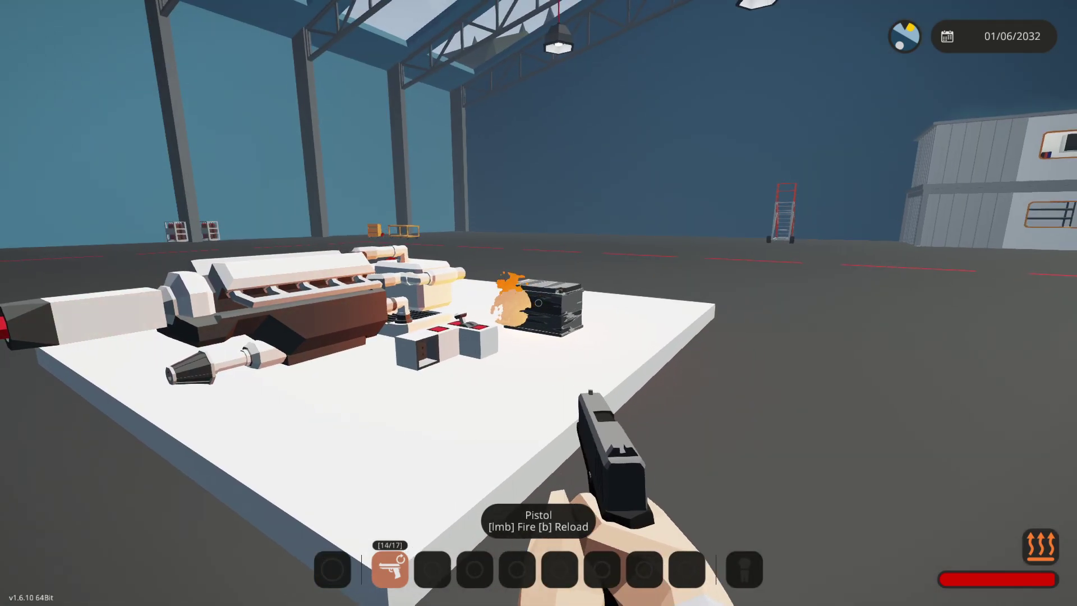
click(539, 303)
click(538, 304)
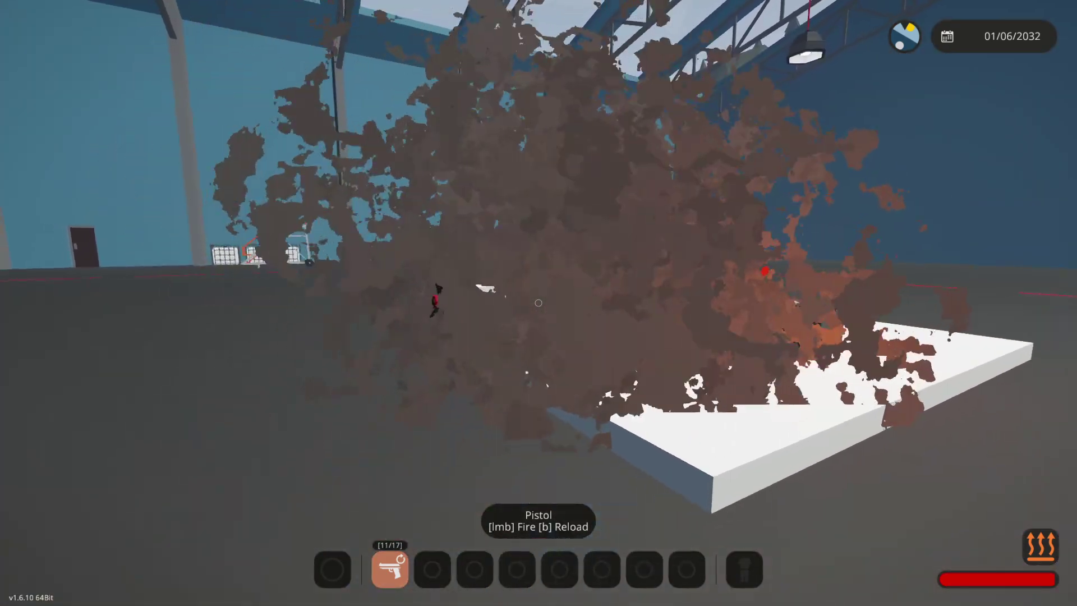
click(539, 303)
click(539, 303)
click(538, 303)
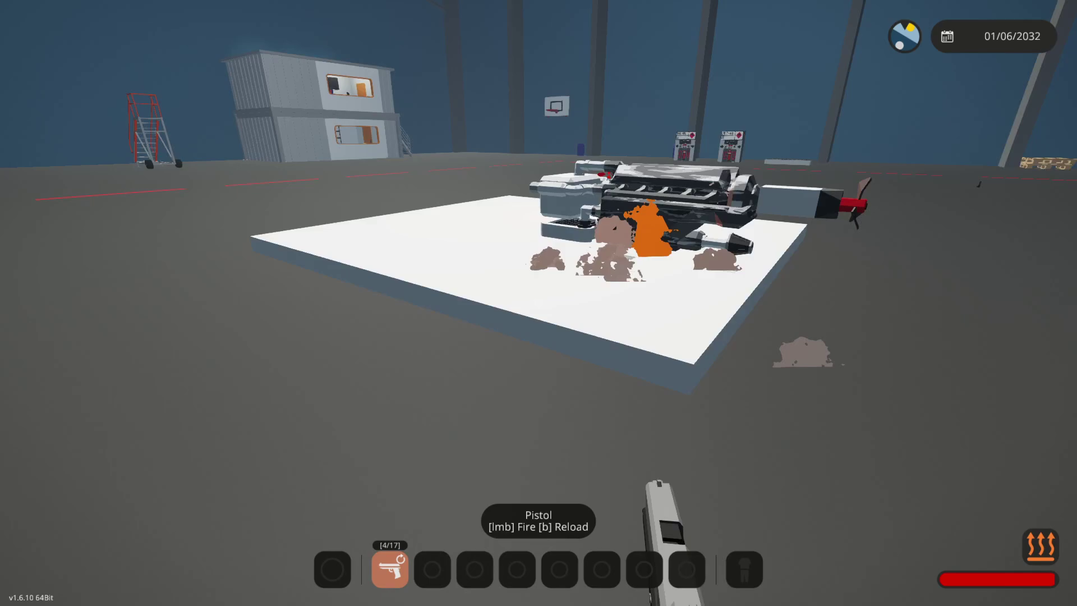
Walk around the burning vehicle, inspecting the fluid tank, Medium Engine and burning battery.
key(w)
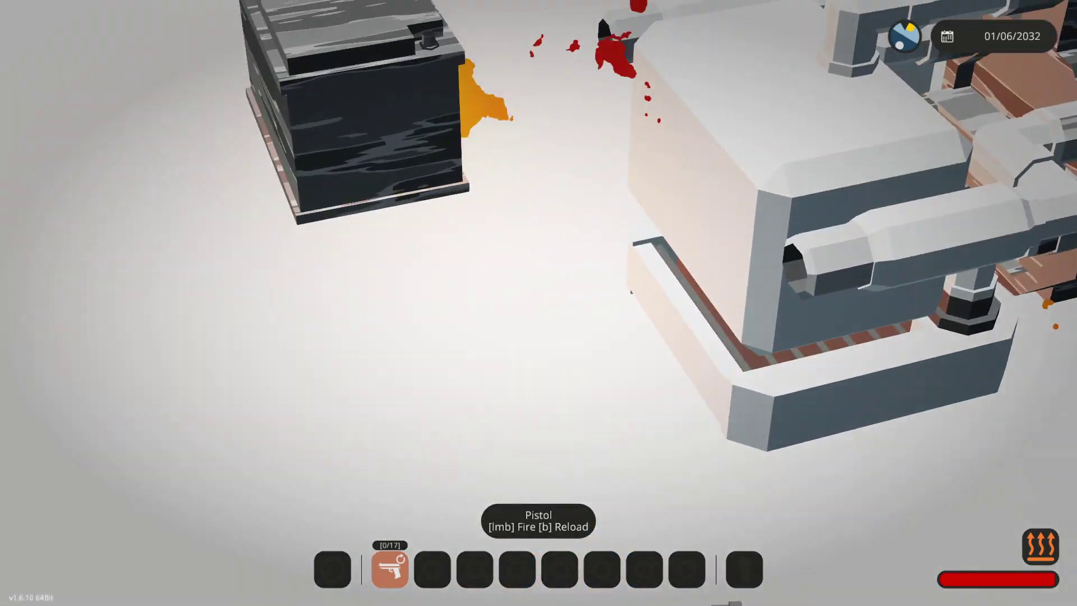
key(s)
key(w)
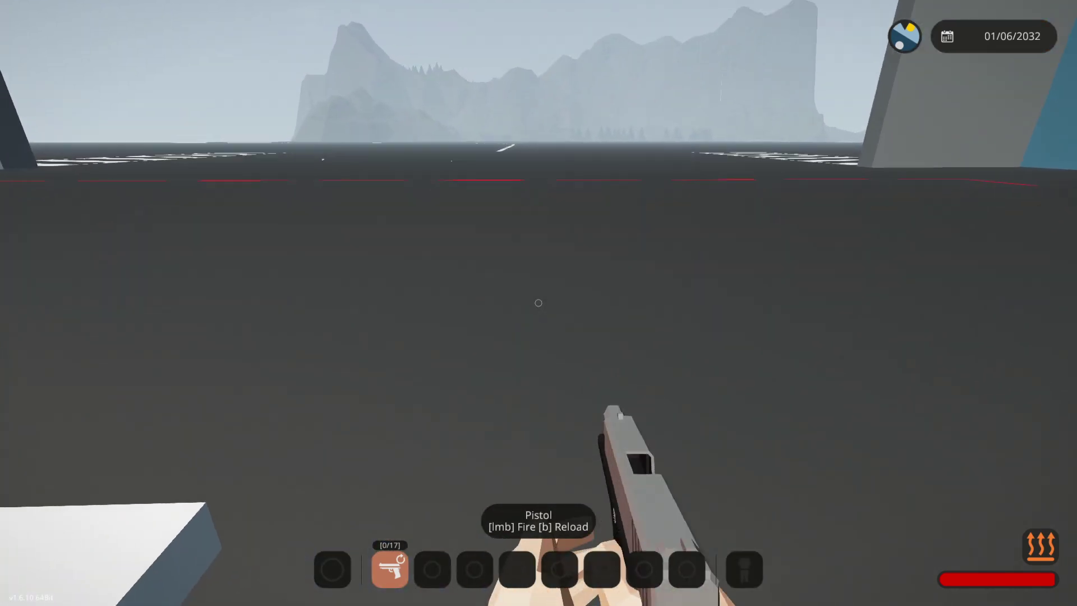
key(w)
key(s)
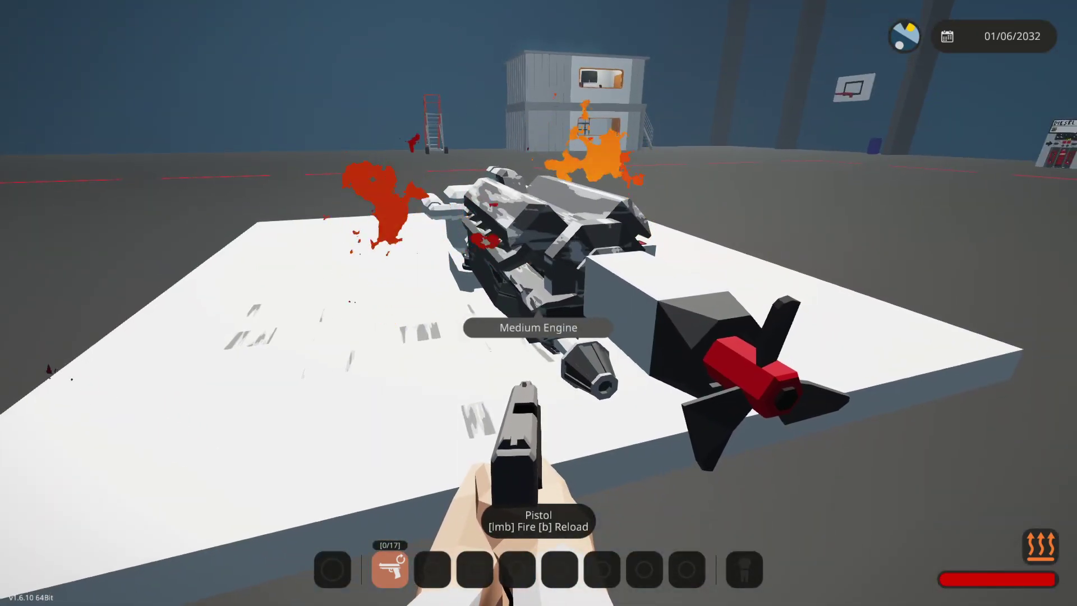
key(d)
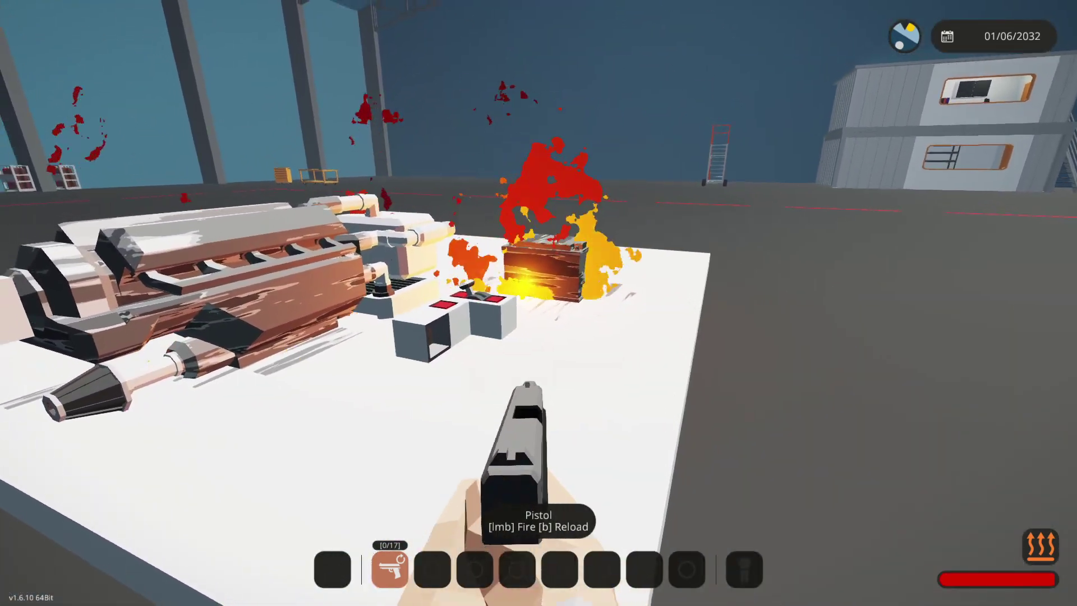
key(s)
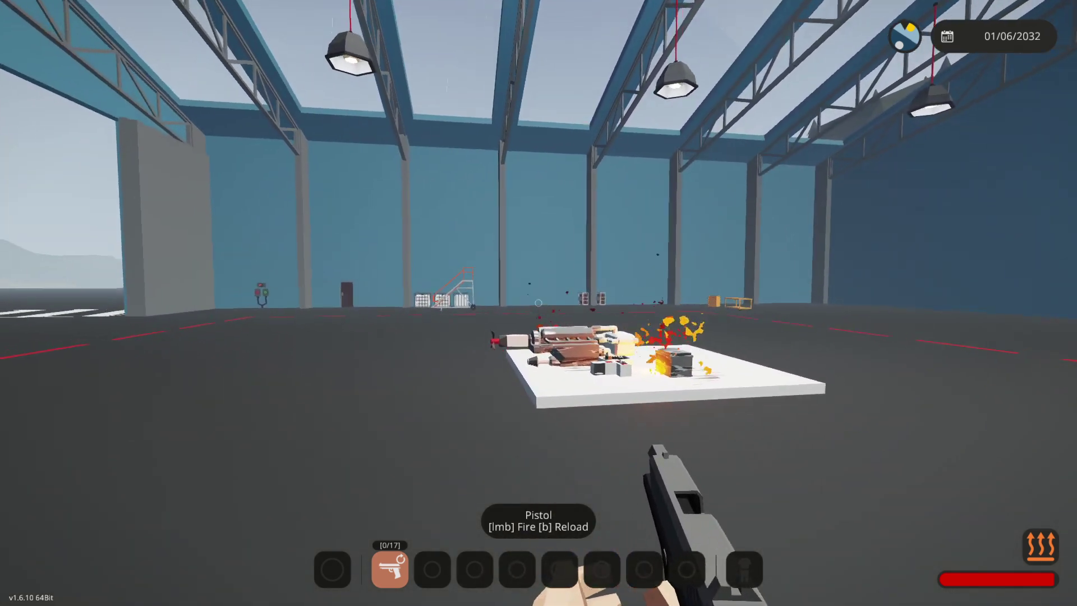
key(w)
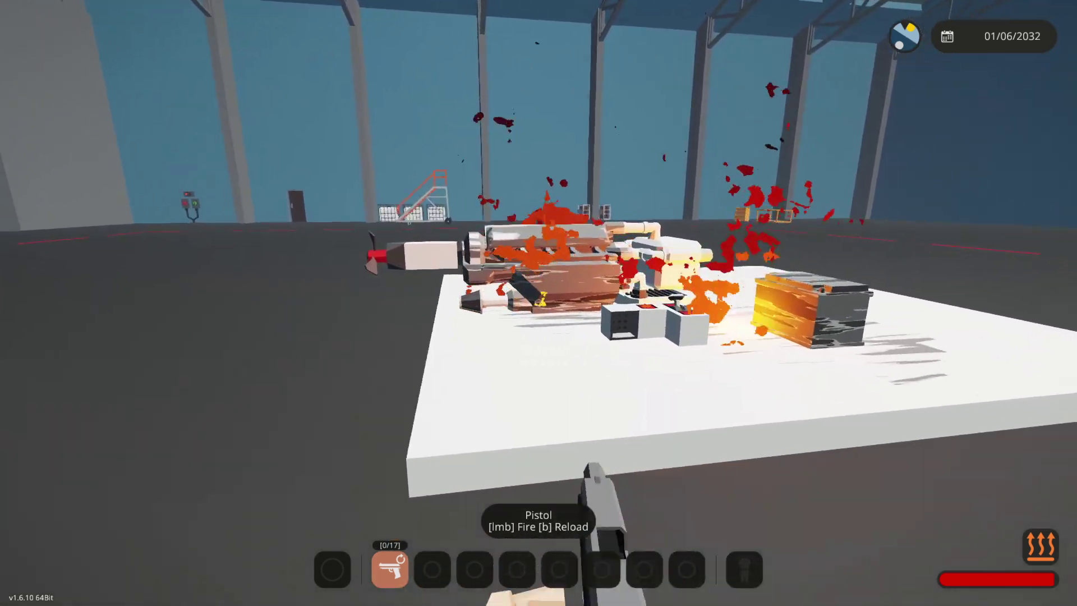
key(w)
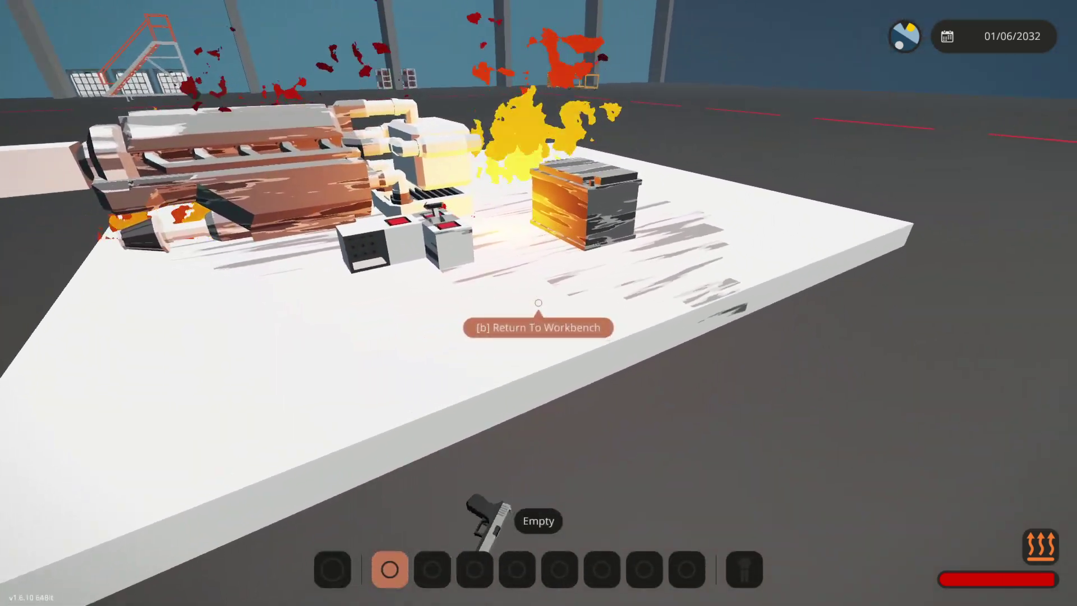